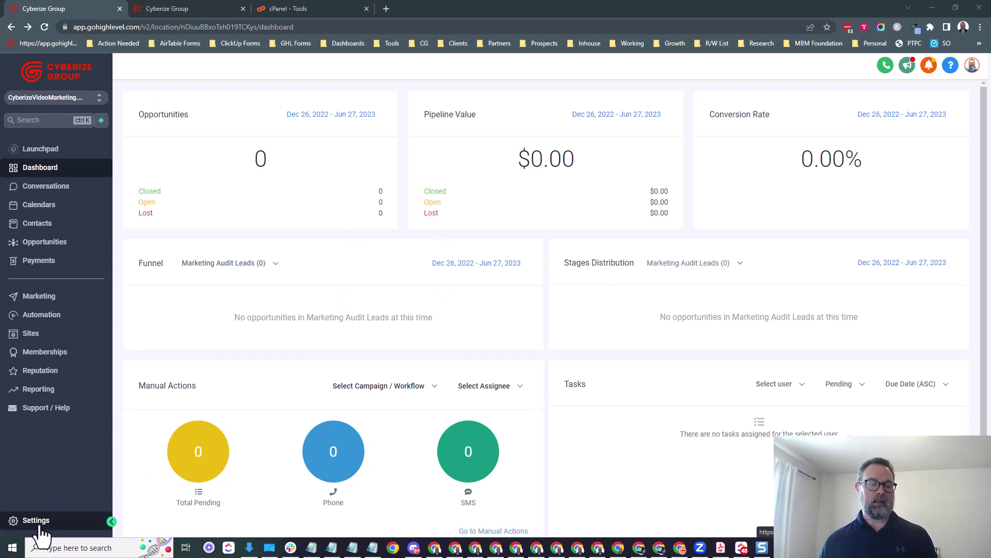
Switch to the GoHighLevel tab showing the Email Services settings
{"action": "left_click", "coordinate": [207, 9]}
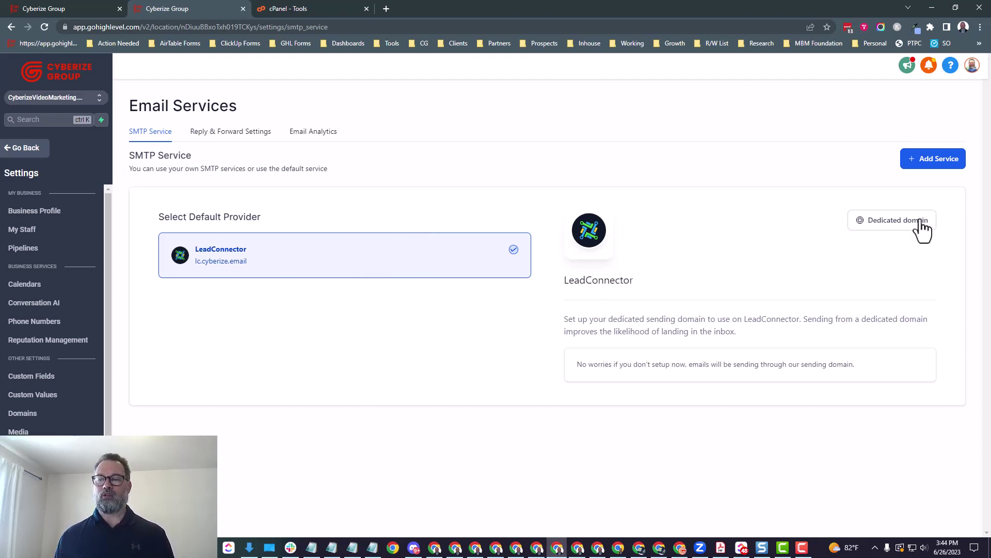
Open the Dedicated domain settings beside LeadConnector
{"action": "left_click", "coordinate": [893, 228]}
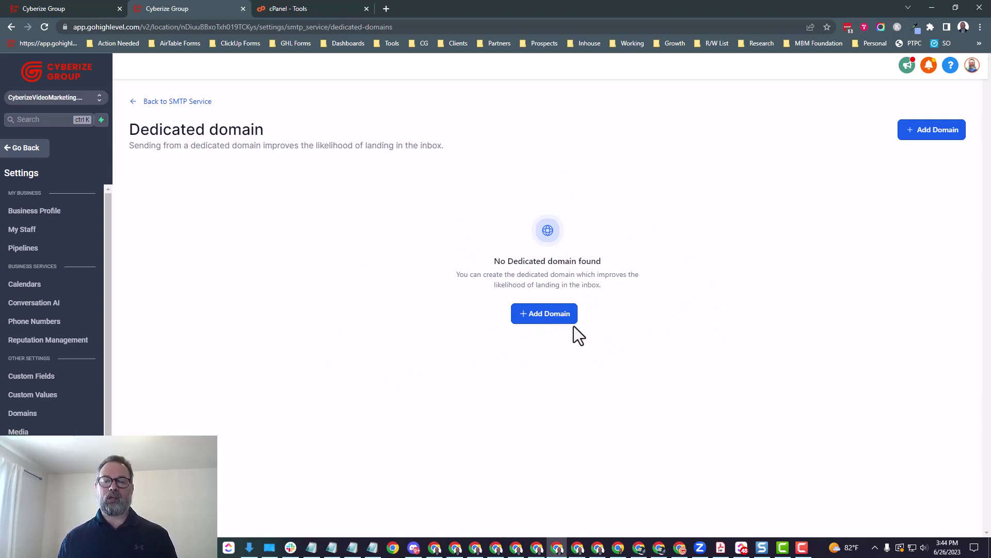
Start adding a new dedicated domain and place the cursor in the domain name field
{"action": "left_click", "coordinate": [541, 317]}
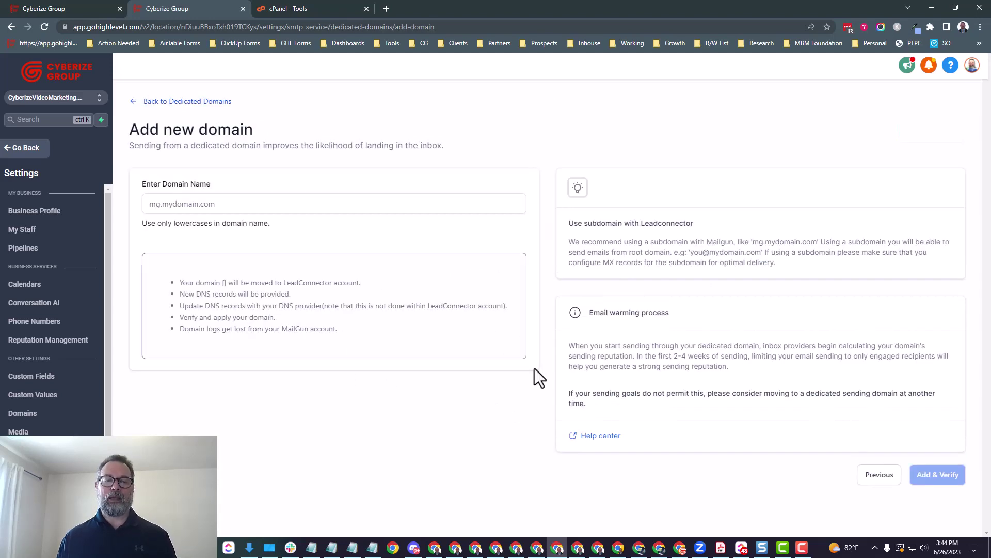
{"action": "left_click", "coordinate": [248, 204]}
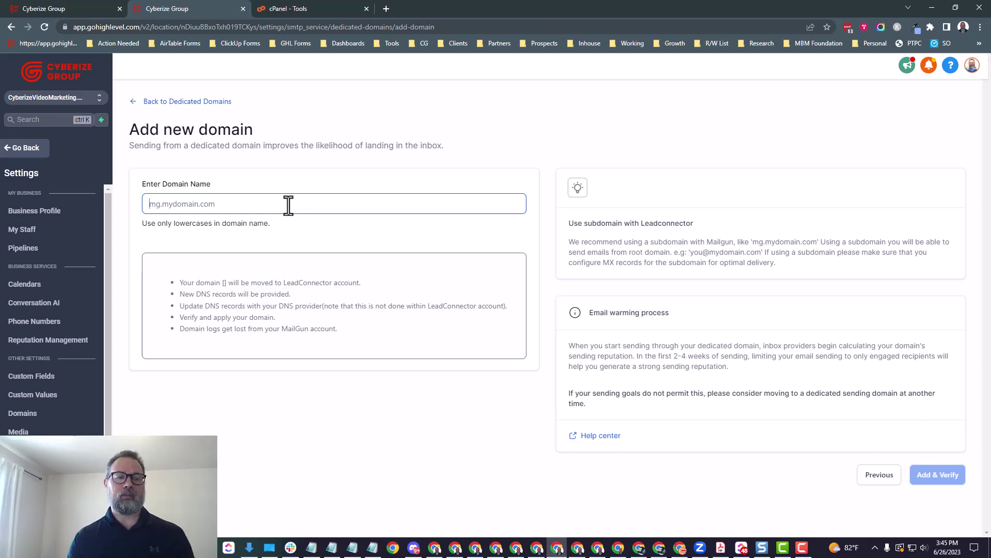
Enter lc.cyberizevideomarketing.com as the new domain and copy it for use in cPanel
{"action": "type", "text": "lc"}
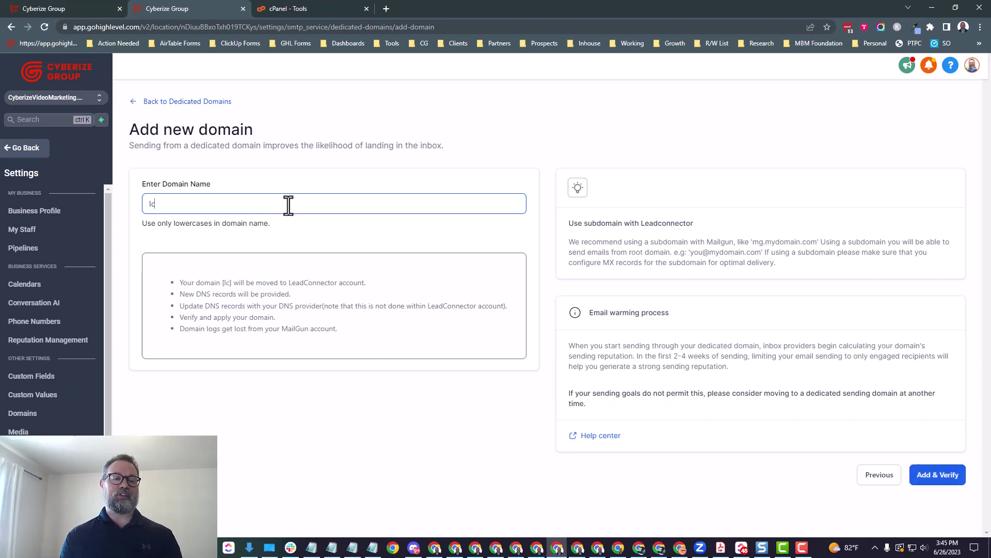
{"action": "left_click", "coordinate": [290, 10]}
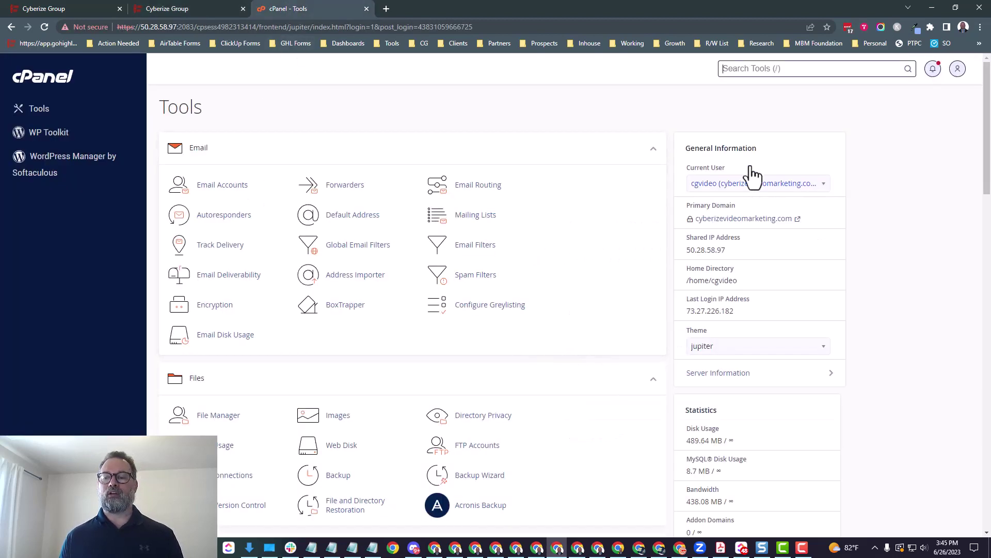
{"action": "left_click", "coordinate": [182, 10]}
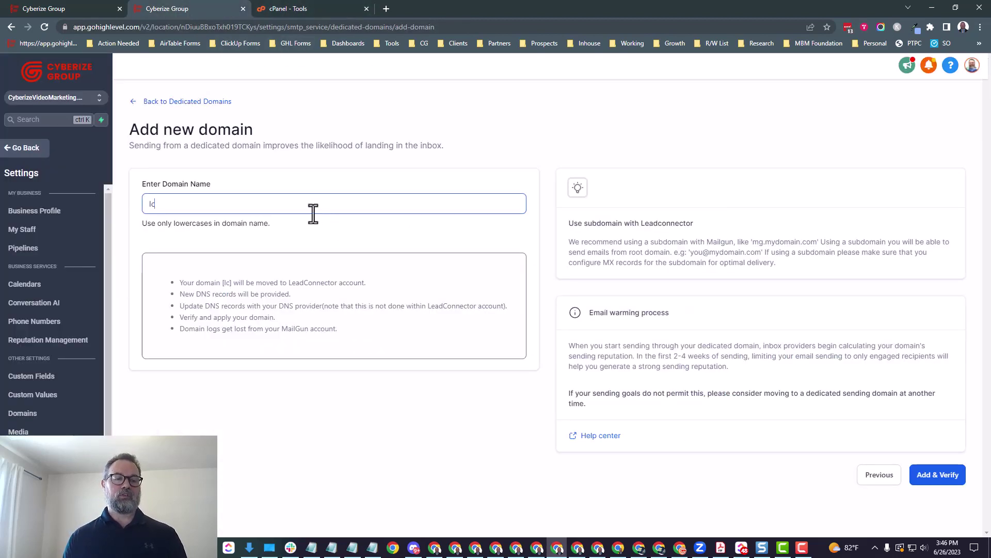
{"action": "type", "text": ".cybe"}
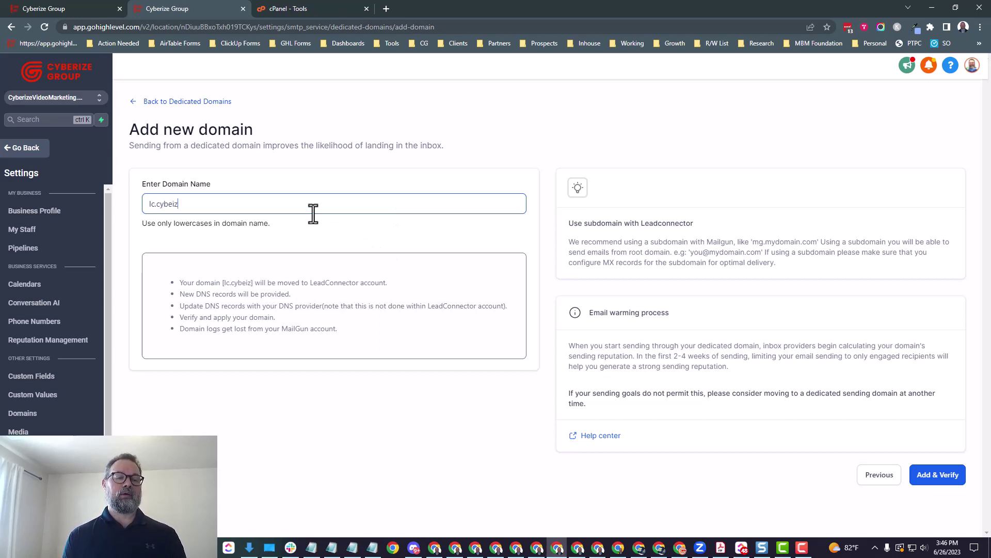
{"action": "type", "text": "rizev"}
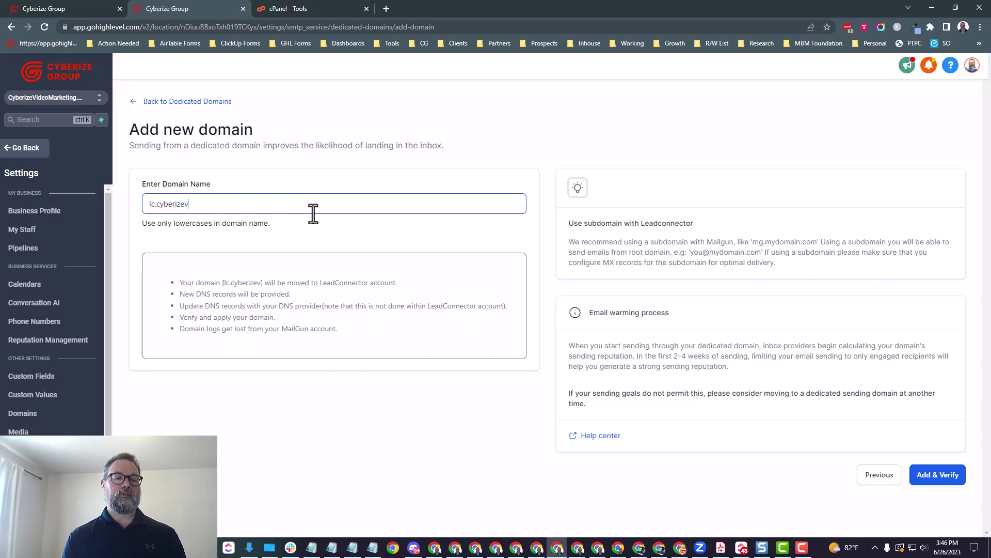
{"action": "type", "text": "ideomarketing.com"}
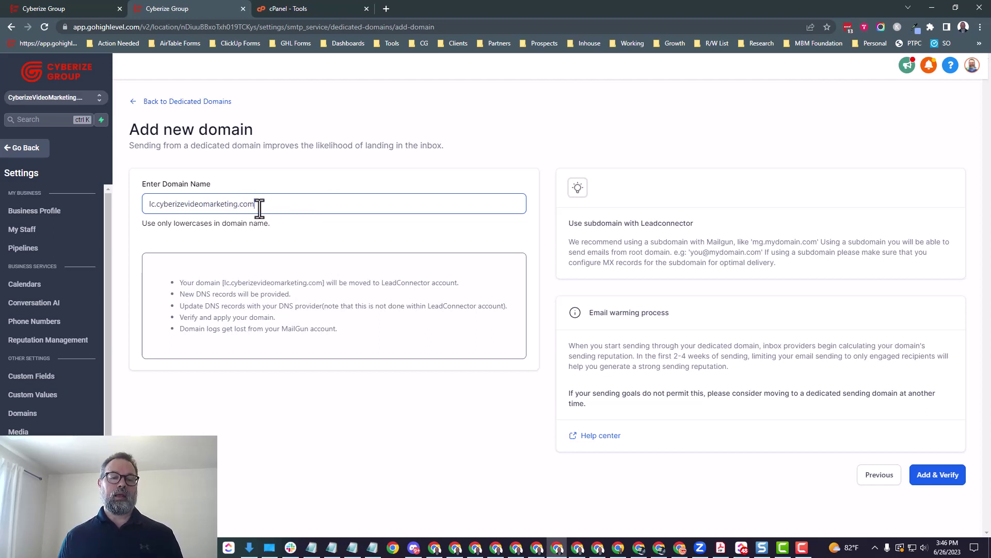
{"action": "left_click_drag", "start_coordinate": [259, 207], "coordinate": [150, 209]}
{"action": "key", "text": "ctrl+c"}
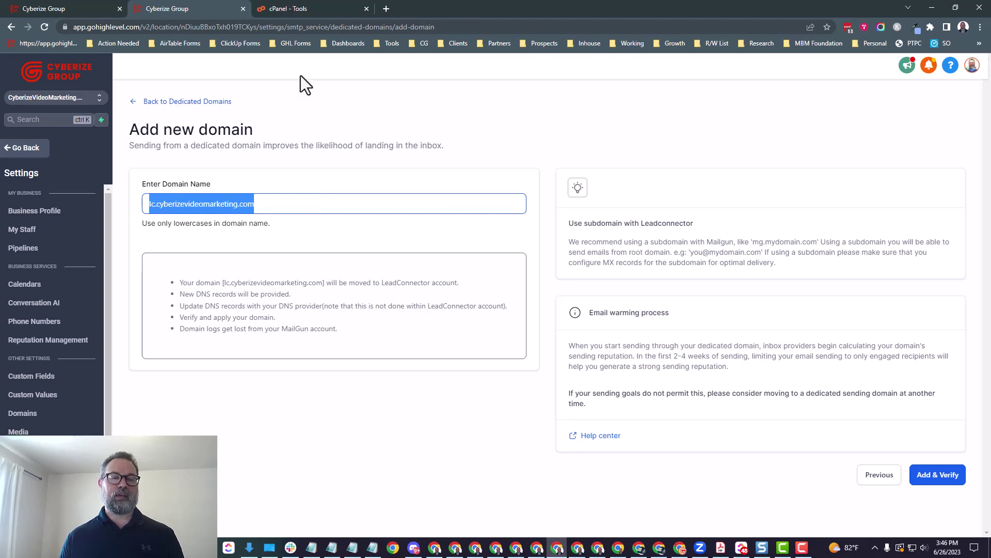
{"action": "left_click", "coordinate": [305, 2]}
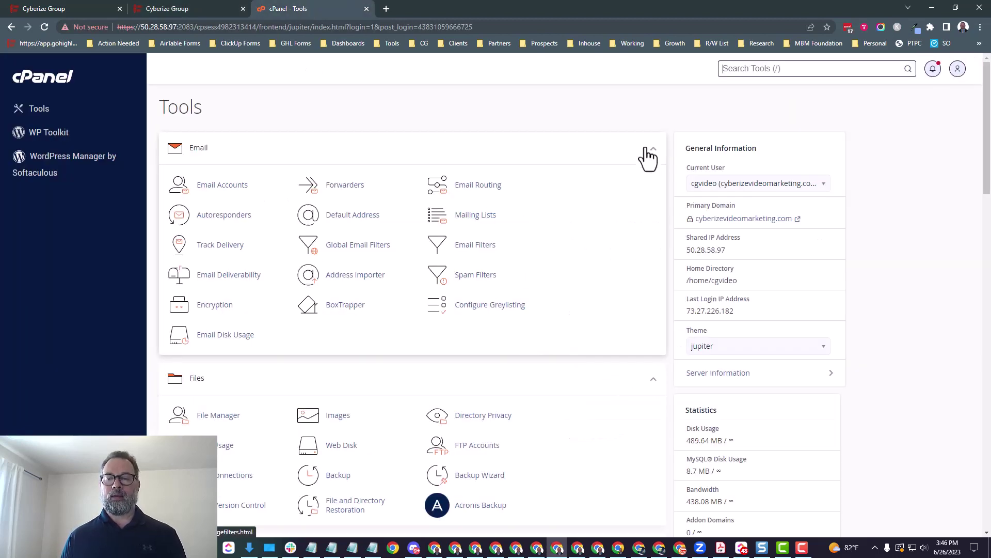
Open the Domains list from the cPanel Tools page
{"action": "left_click", "coordinate": [568, 101]}
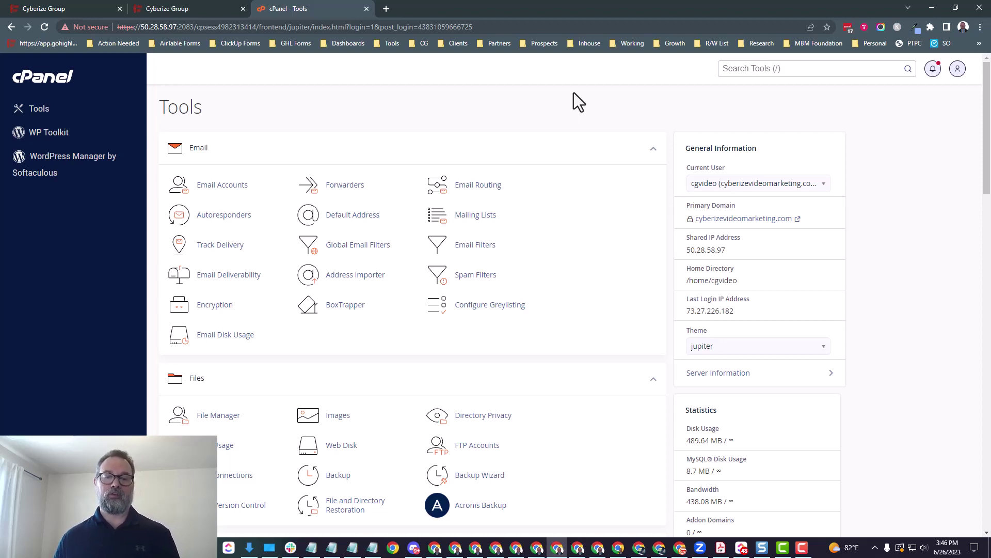
{"action": "scroll", "coordinate": [513, 332], "scroll_direction": "down", "scroll_amount": 7}
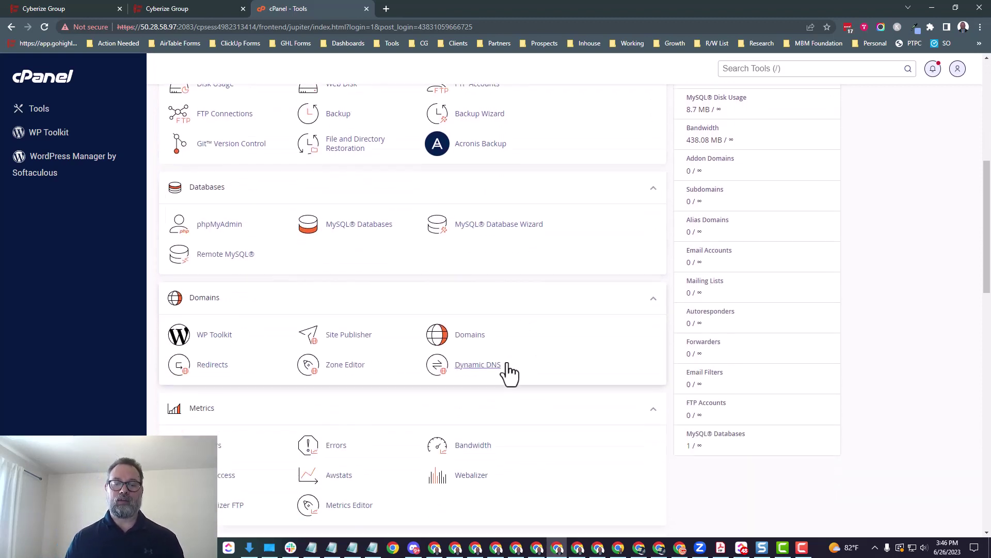
{"action": "left_click", "coordinate": [469, 336]}
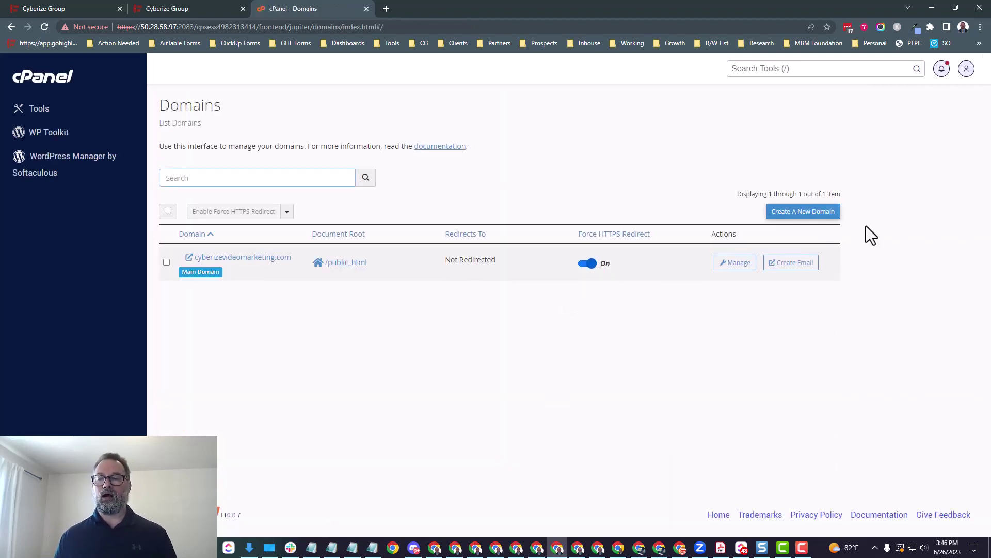
Create the cPanel domain lc.cyberizevideomarketing.com with its own document root
{"action": "left_click", "coordinate": [803, 213]}
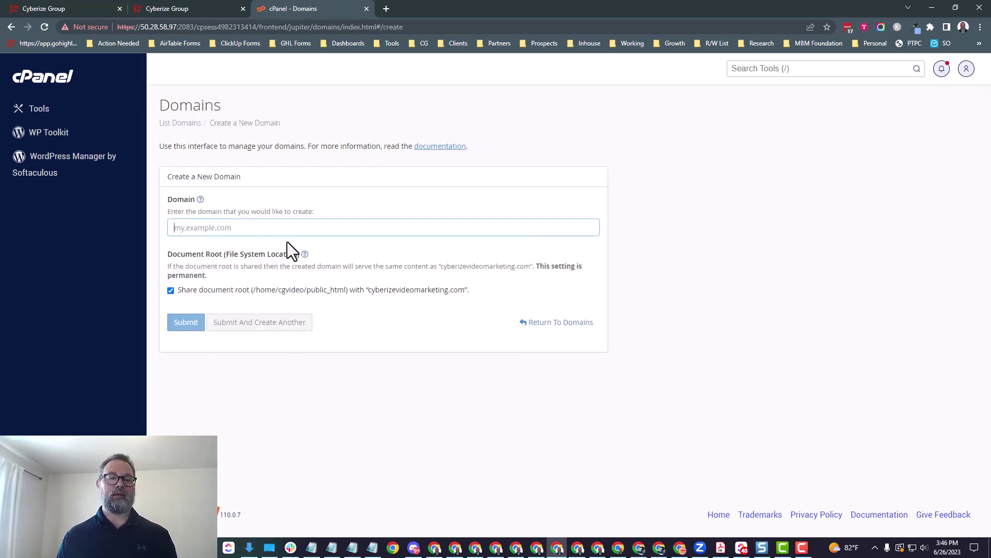
{"action": "key", "text": "ctrl+v"}
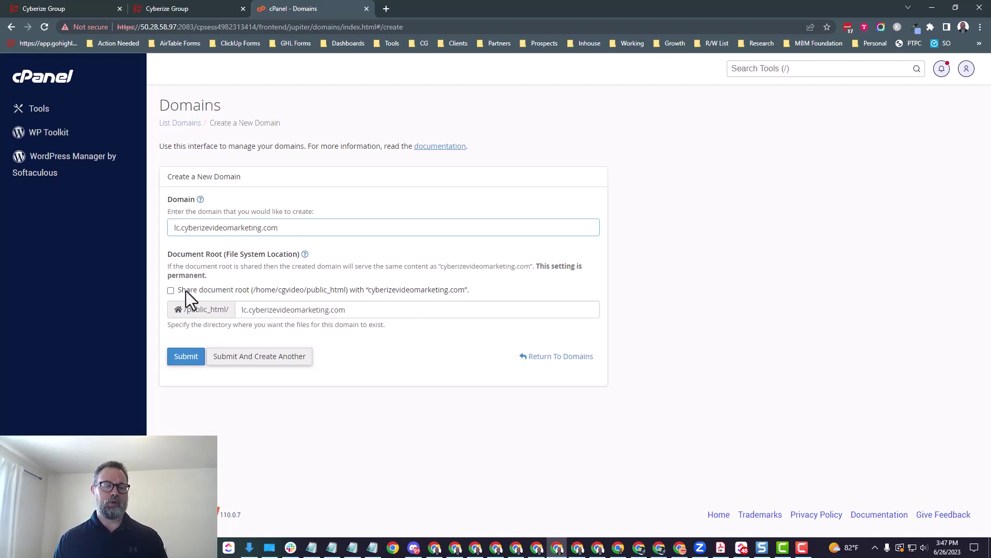
{"action": "left_click", "coordinate": [181, 357]}
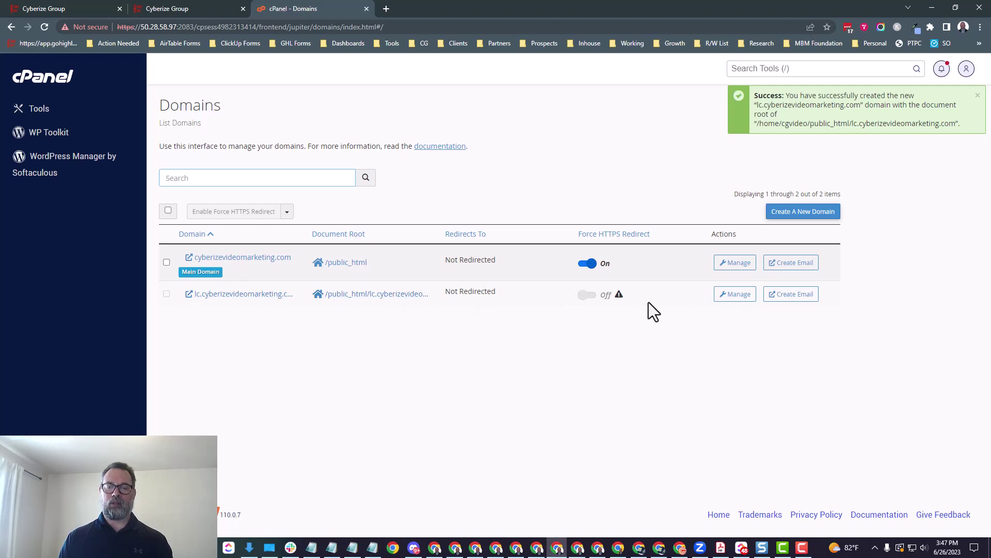
Open the Zone Editor records for cyberizevideomarketing.com
{"action": "left_click", "coordinate": [38, 109]}
{"action": "scroll", "coordinate": [515, 320], "scroll_direction": "down", "scroll_amount": 7}
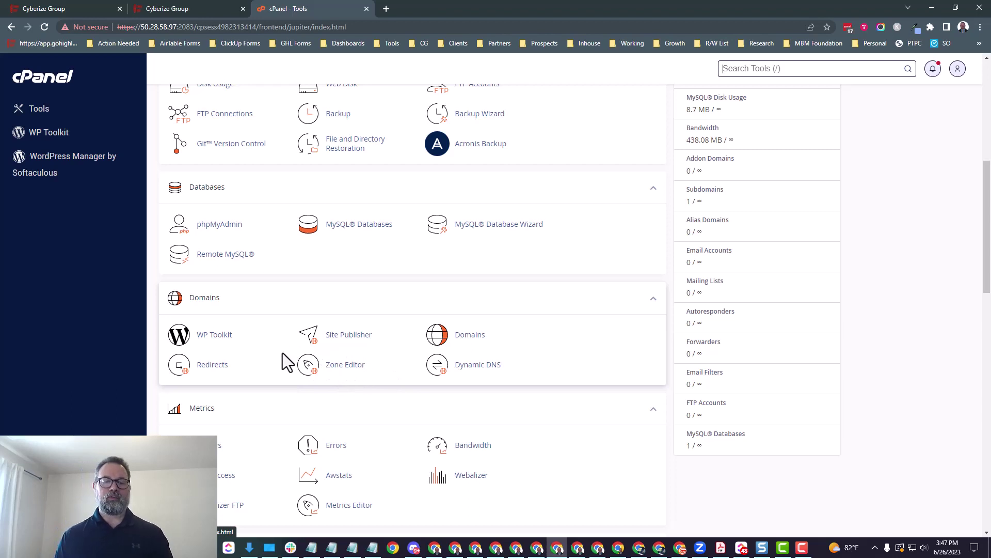
{"action": "left_click", "coordinate": [341, 368]}
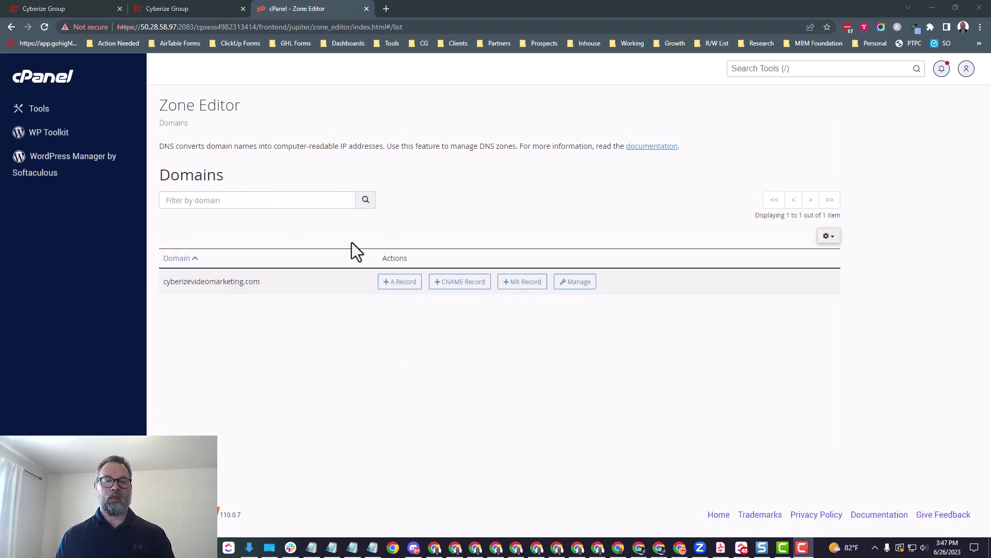
{"action": "left_click", "coordinate": [568, 284]}
{"action": "left_click", "coordinate": [574, 282]}
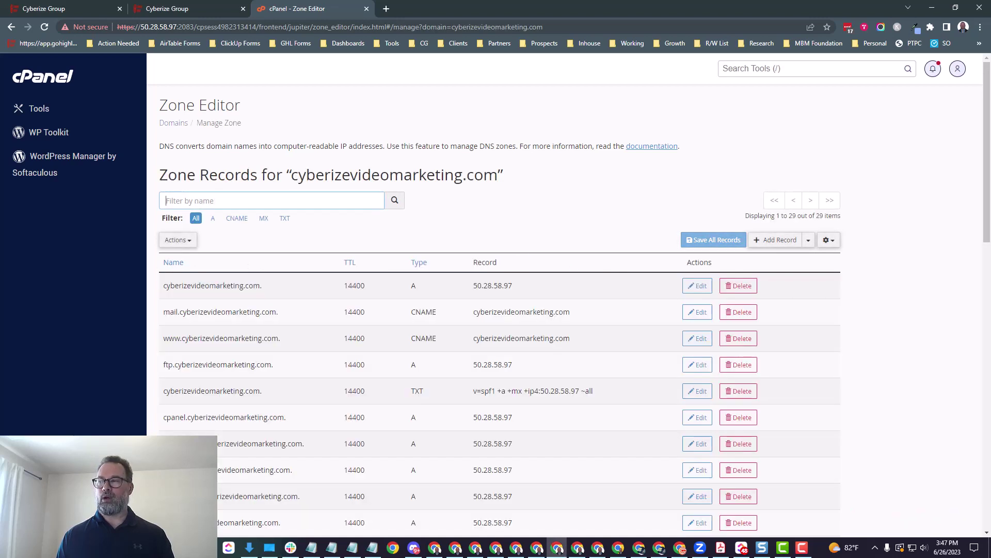
Filter the zone records by 'lc' and inspect the SPF and DKIM TXT entries
{"action": "left_click", "coordinate": [202, 202]}
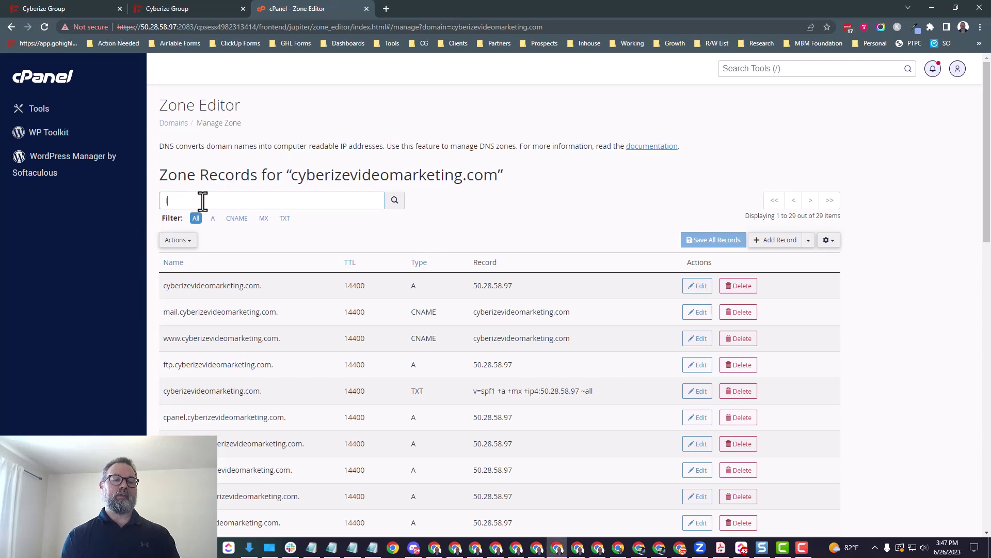
{"action": "type", "text": "lc"}
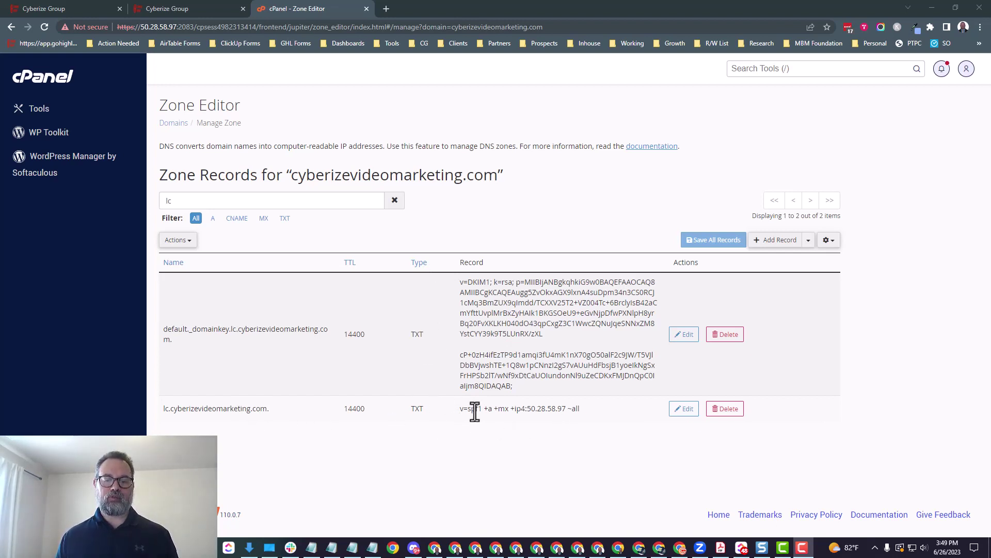
{"action": "left_click_drag", "start_coordinate": [459, 411], "coordinate": [486, 411]}
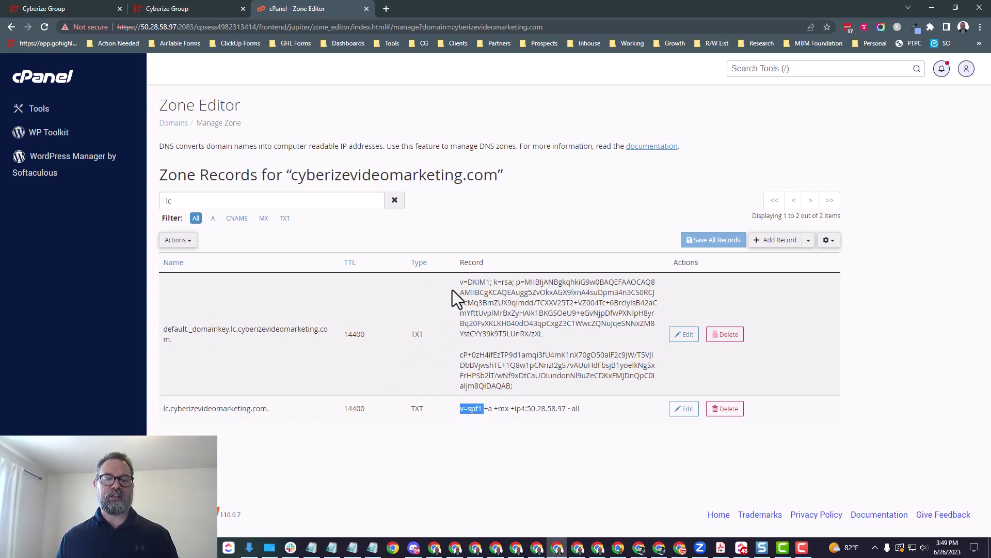
{"action": "left_click_drag", "start_coordinate": [460, 285], "coordinate": [485, 285]}
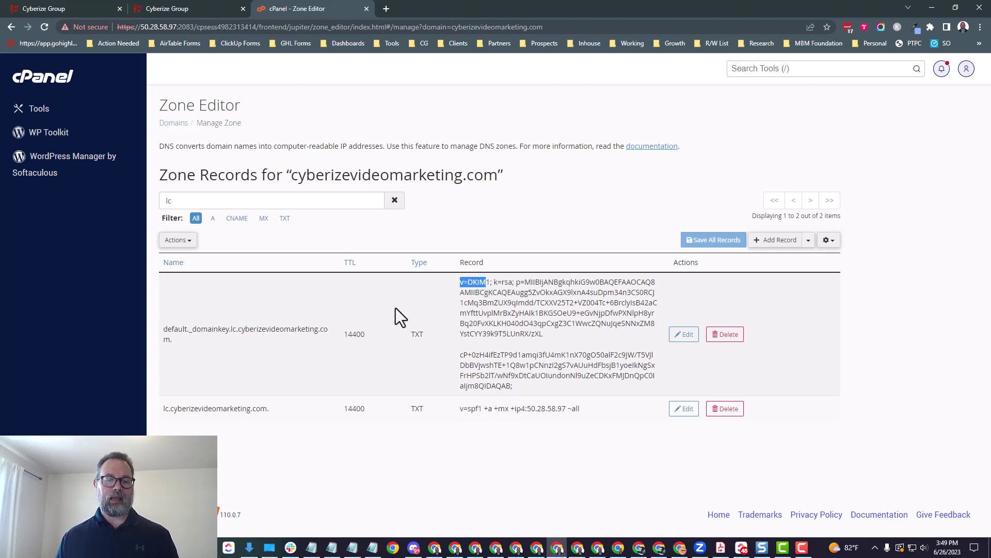
{"action": "left_click", "coordinate": [340, 313]}
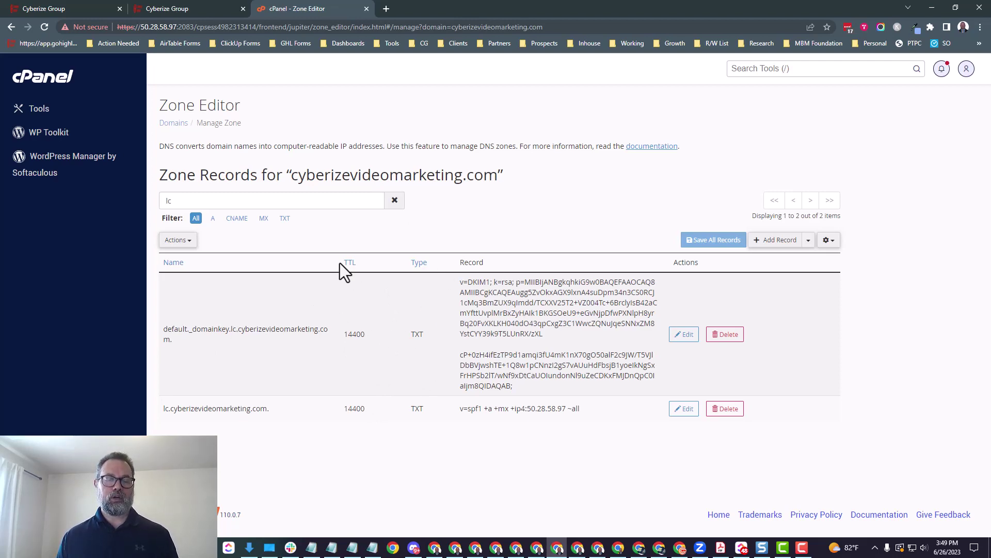
Add lc.cyberizevideomarketing.com in GoHighLevel to generate its required DNS records
{"action": "left_click", "coordinate": [195, 4]}
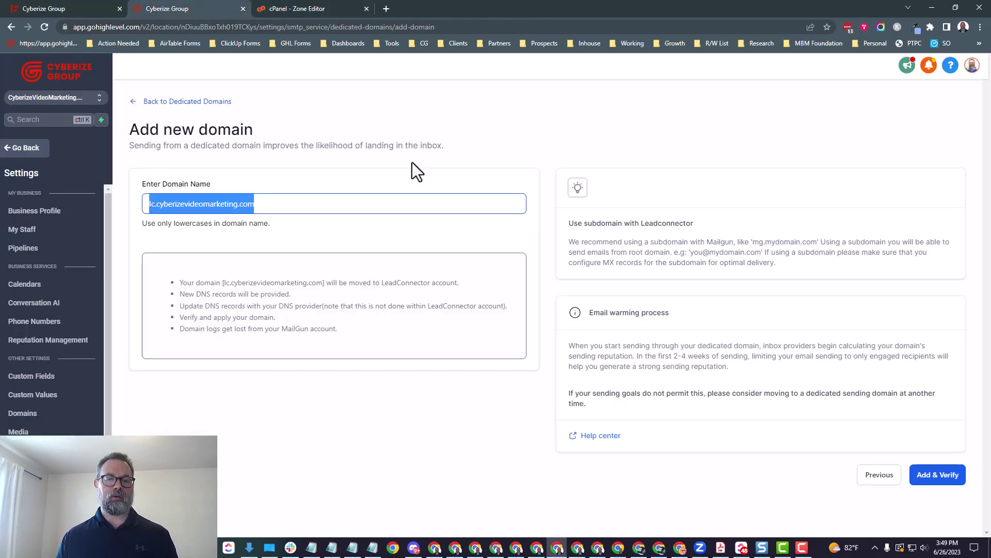
{"action": "left_click", "coordinate": [265, 204]}
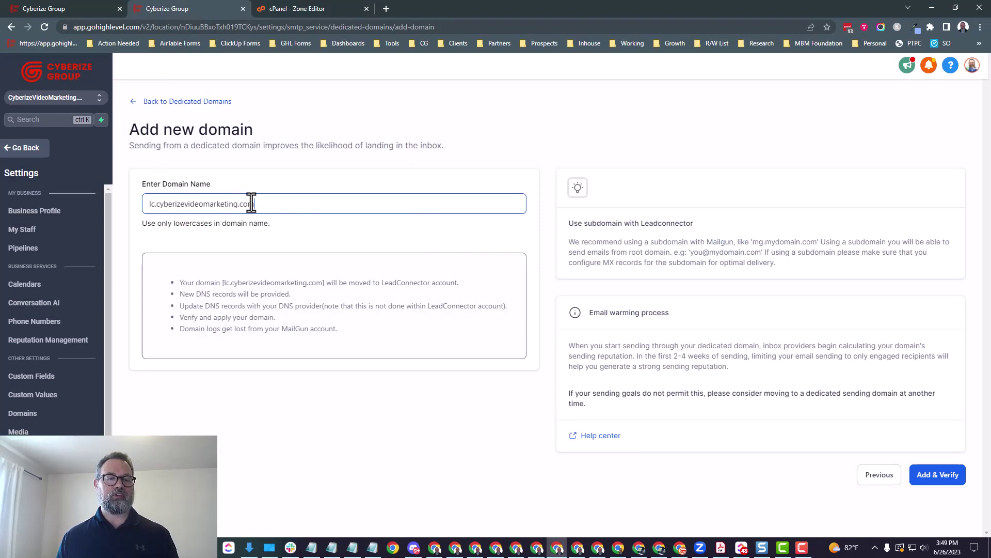
{"action": "left_click", "coordinate": [947, 478]}
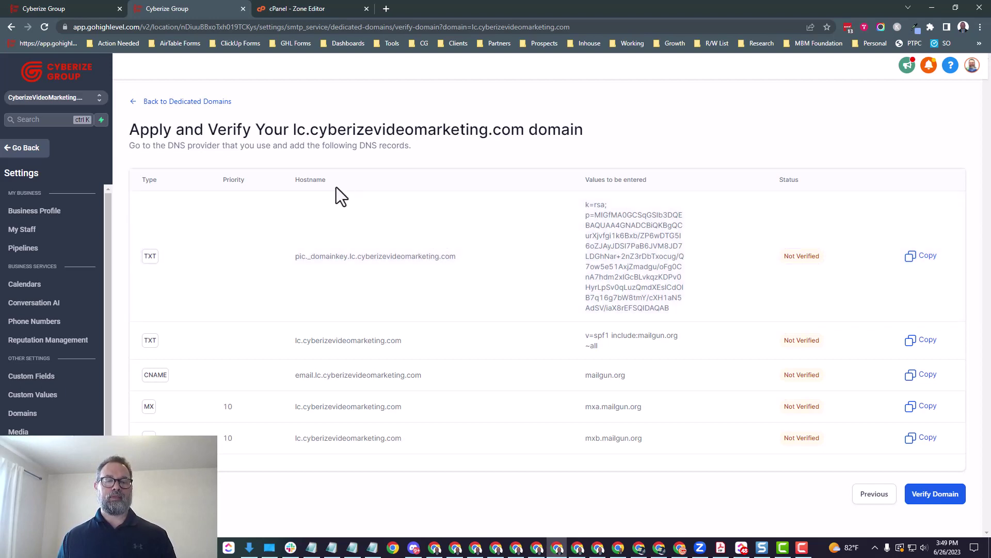
Copy the required DKIM hostname and select the existing lc DKIM record name in cPanel
{"action": "left_click_drag", "start_coordinate": [457, 257], "coordinate": [294, 259]}
{"action": "key", "text": "ctrl+c"}
{"action": "left_click", "coordinate": [289, 9]}
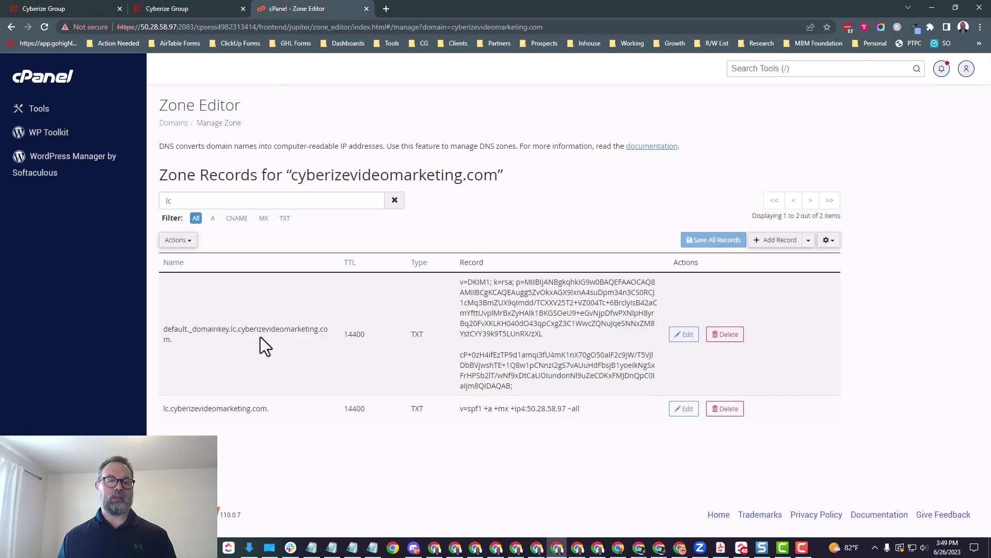
{"action": "left_click_drag", "start_coordinate": [160, 335], "coordinate": [156, 329]}
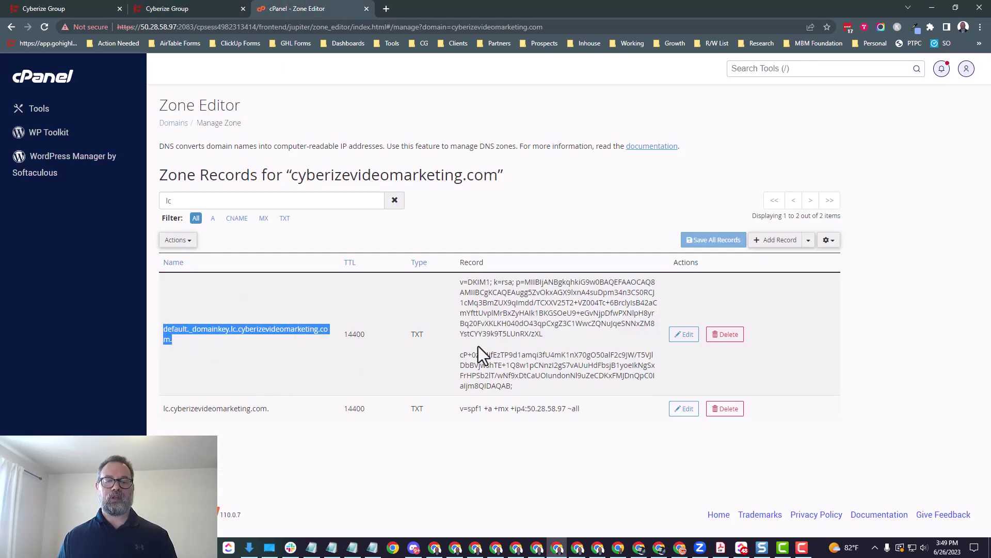
Rename the lc DKIM TXT record to pic._domainkey.lc.cyberizevideomarketing.com
{"action": "left_click", "coordinate": [684, 334]}
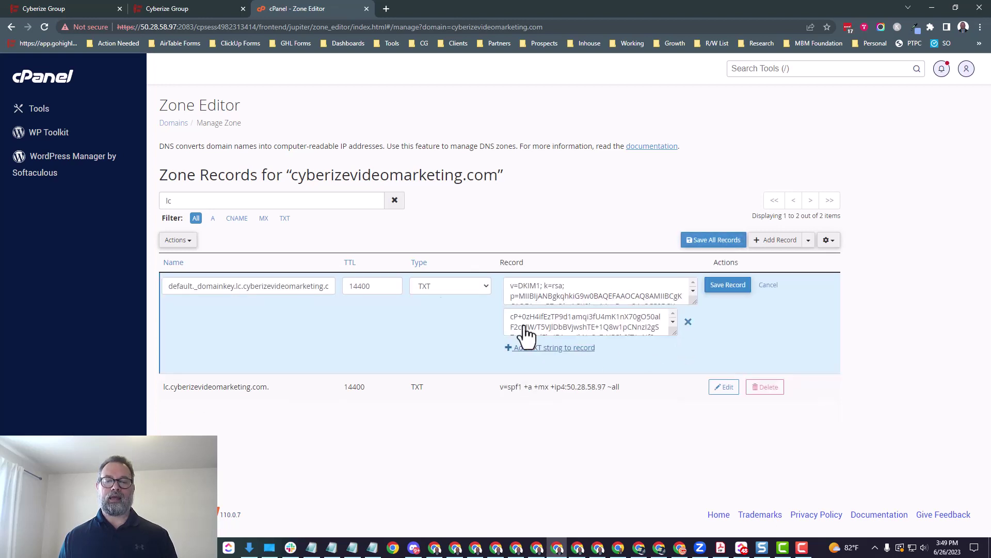
{"action": "triple_click", "coordinate": [256, 290]}
{"action": "key", "text": "ctrl+v"}
{"action": "type", "text": "."}
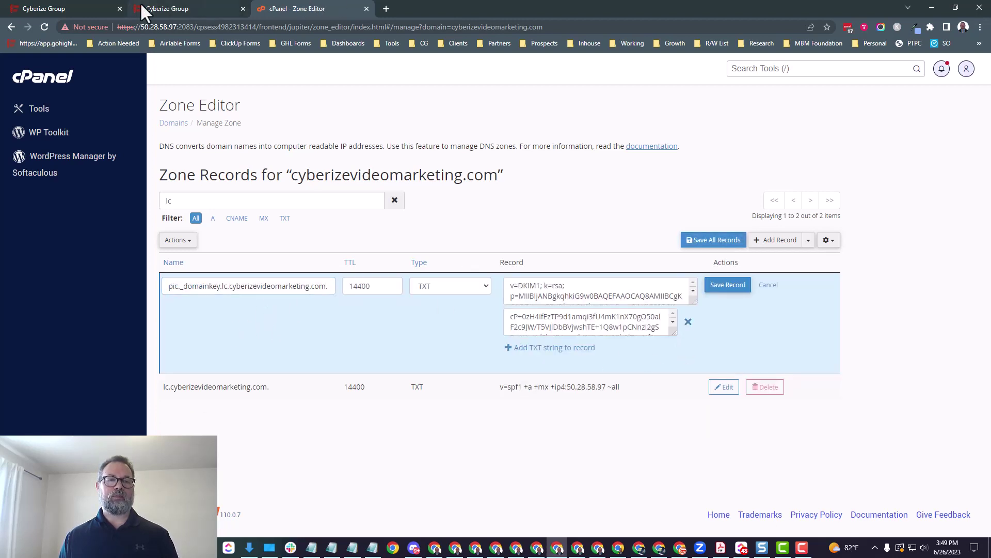
Replace the DKIM record value with GoHighLevel's single k=rsa key and save it
{"action": "left_click", "coordinate": [141, 7]}
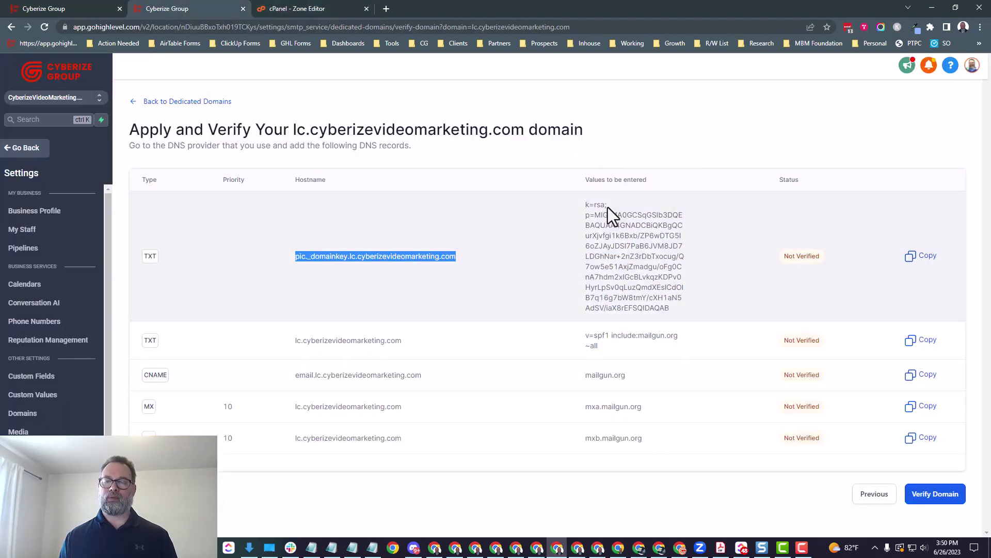
{"action": "left_click", "coordinate": [927, 258]}
{"action": "left_click", "coordinate": [300, 8]}
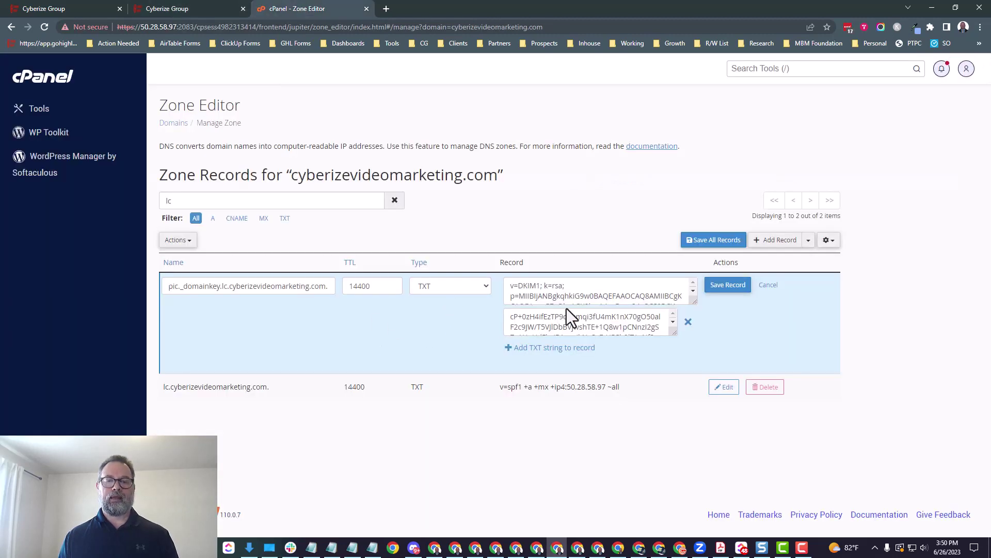
{"action": "left_click", "coordinate": [571, 294]}
{"action": "key", "text": "ctrl+a"}
{"action": "key", "text": "ctrl+v"}
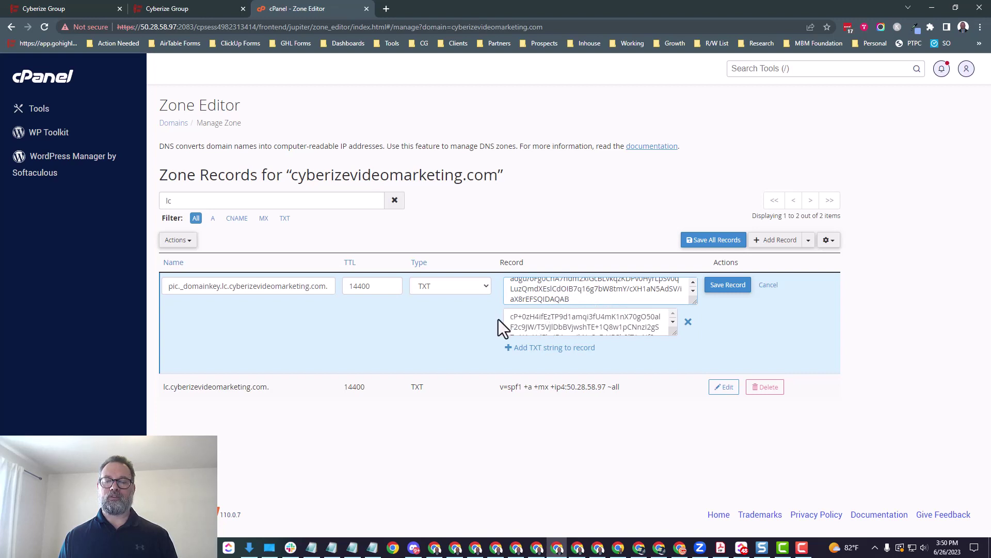
{"action": "left_click", "coordinate": [688, 322]}
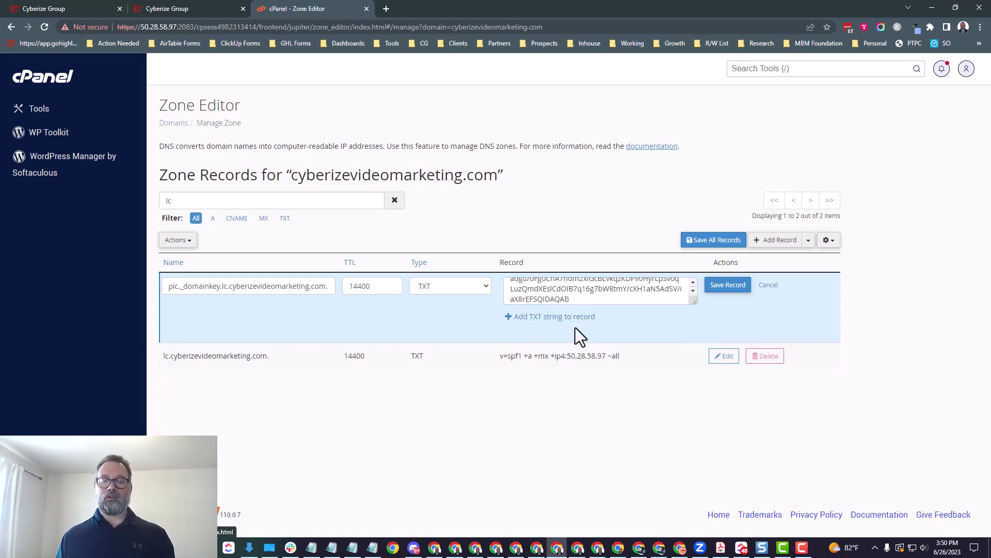
{"action": "left_click", "coordinate": [728, 285]}
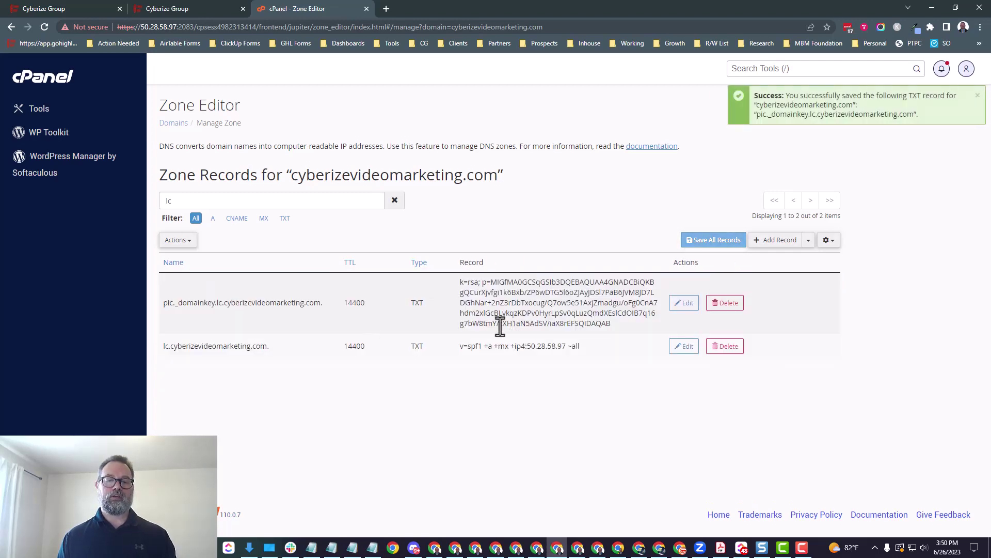
Change the lc SPF TXT record to 'v=spf1 include:mailgun.org ~all' and save it
{"action": "left_click", "coordinate": [193, 8]}
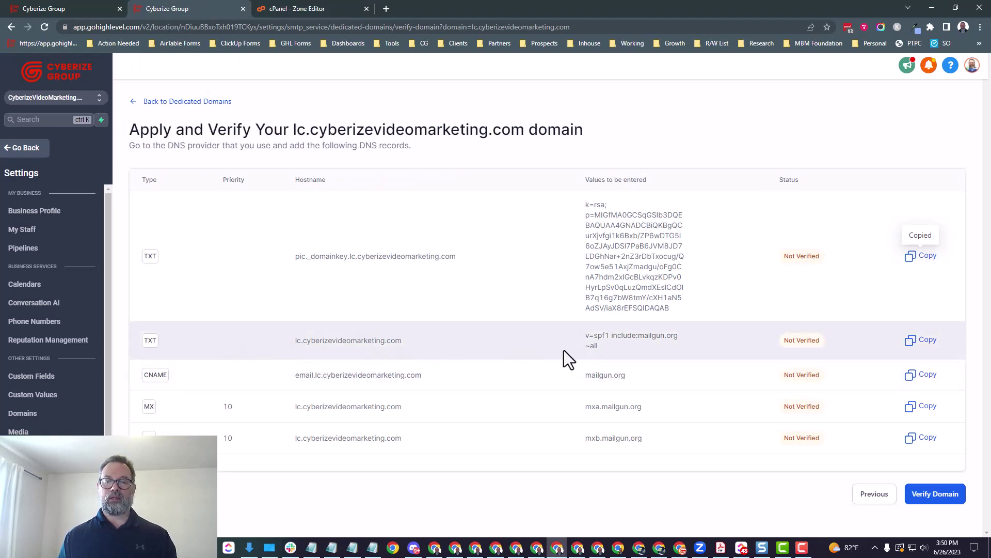
{"action": "left_click", "coordinate": [927, 347]}
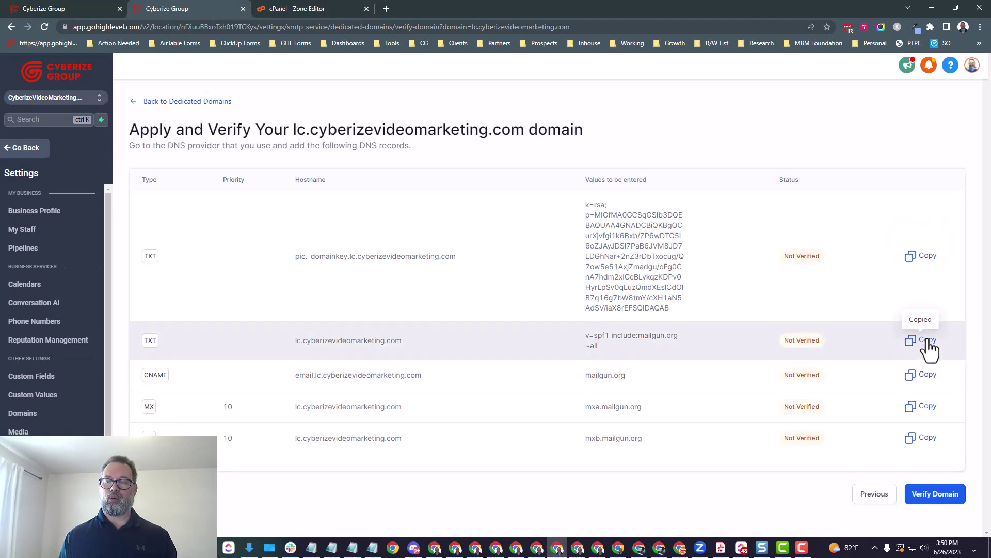
{"action": "left_click", "coordinate": [297, 6]}
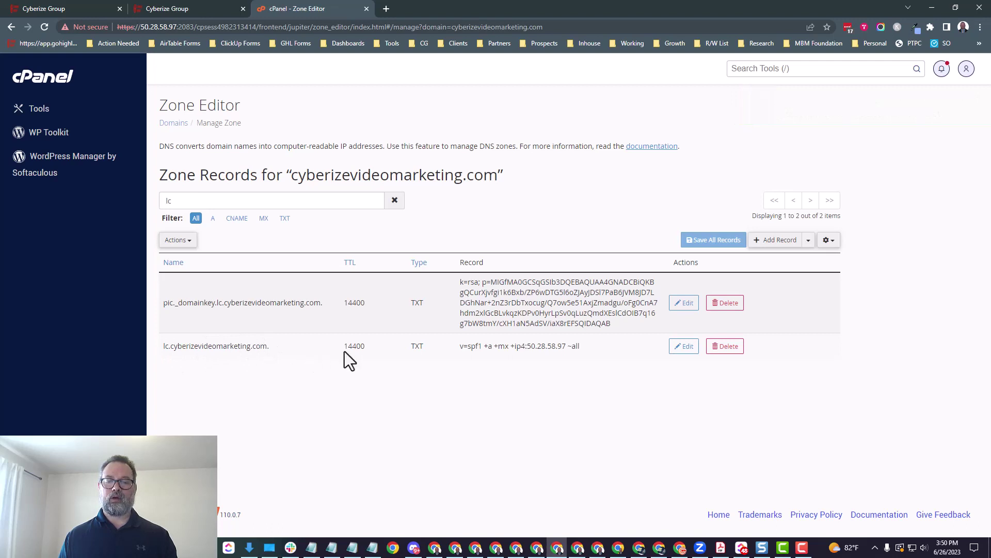
{"action": "left_click", "coordinate": [685, 346]}
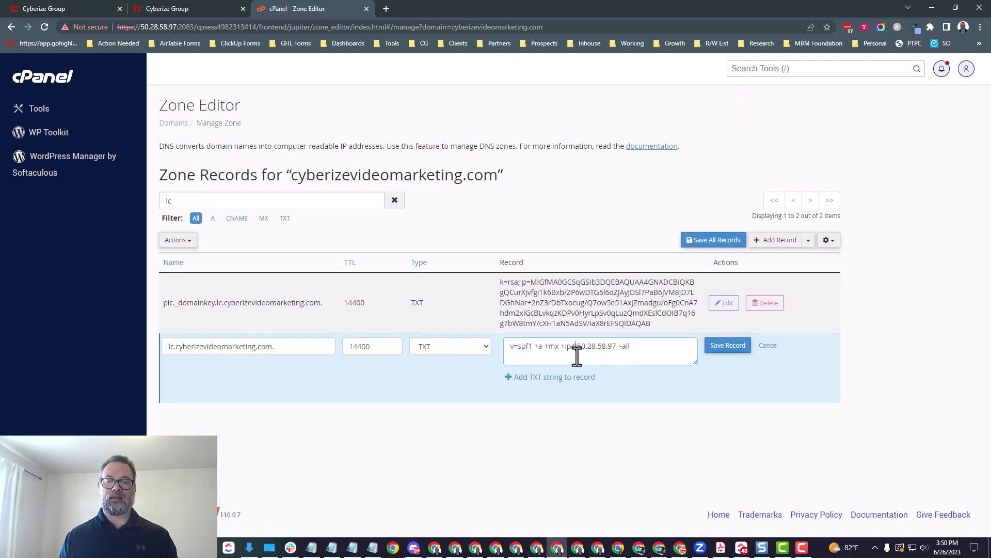
{"action": "triple_click", "coordinate": [576, 355]}
{"action": "key", "text": "ctrl+v"}
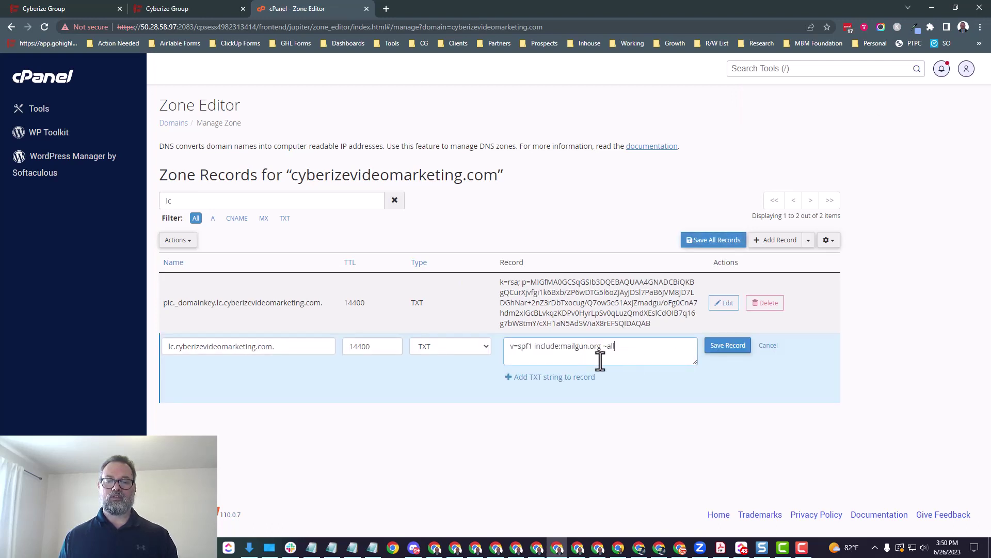
{"action": "left_click", "coordinate": [726, 350]}
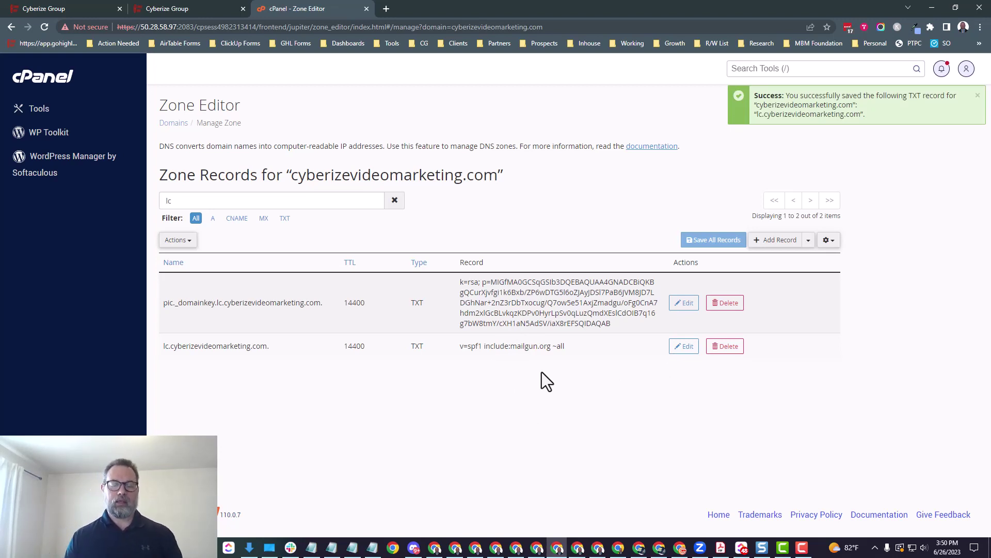
Start a new CNAME record in Zone Editor named email.lc.cyberizevideomarketing.com, taken from GoHighLevel
{"action": "left_click", "coordinate": [190, 6]}
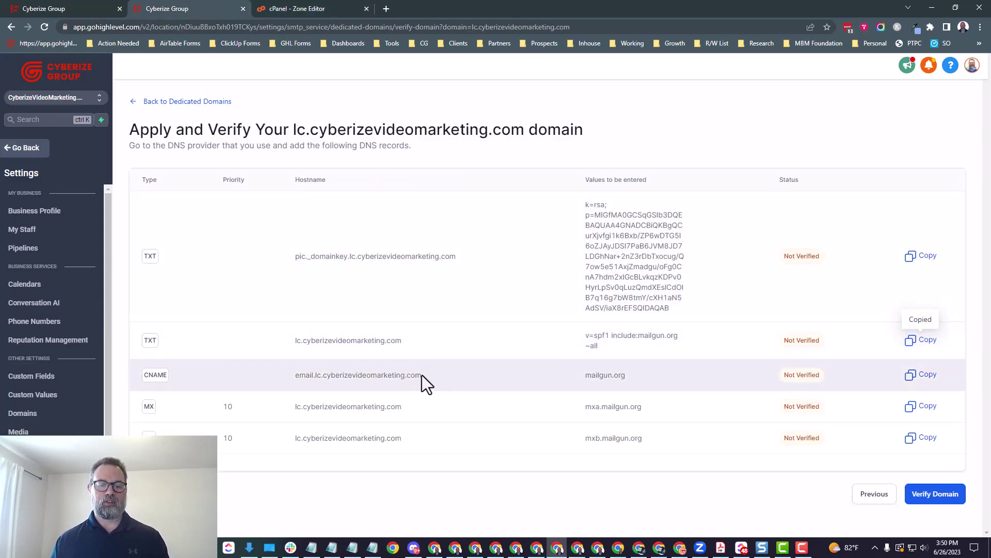
{"action": "left_click_drag", "start_coordinate": [423, 375], "coordinate": [314, 379]}
{"action": "left_click", "coordinate": [287, 9]}
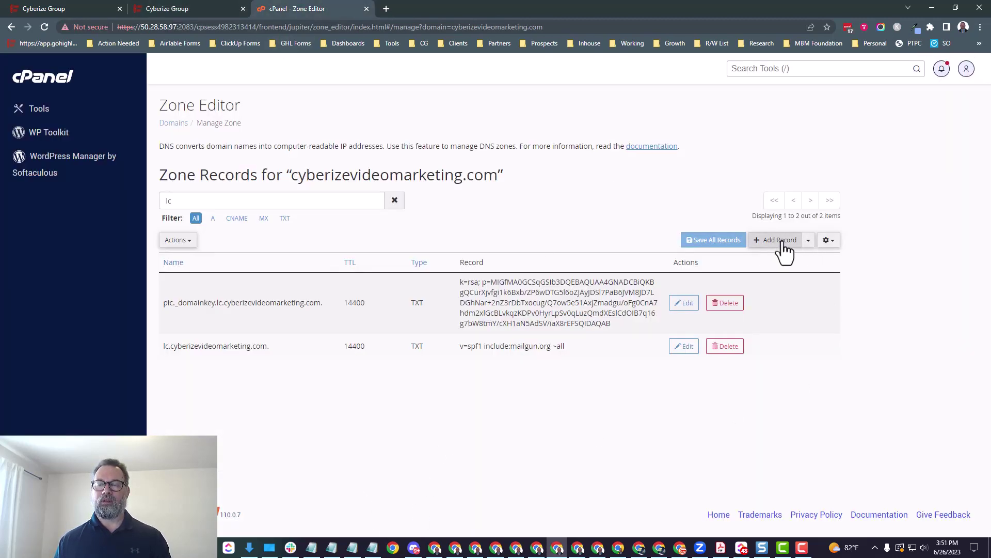
{"action": "left_click", "coordinate": [808, 243]}
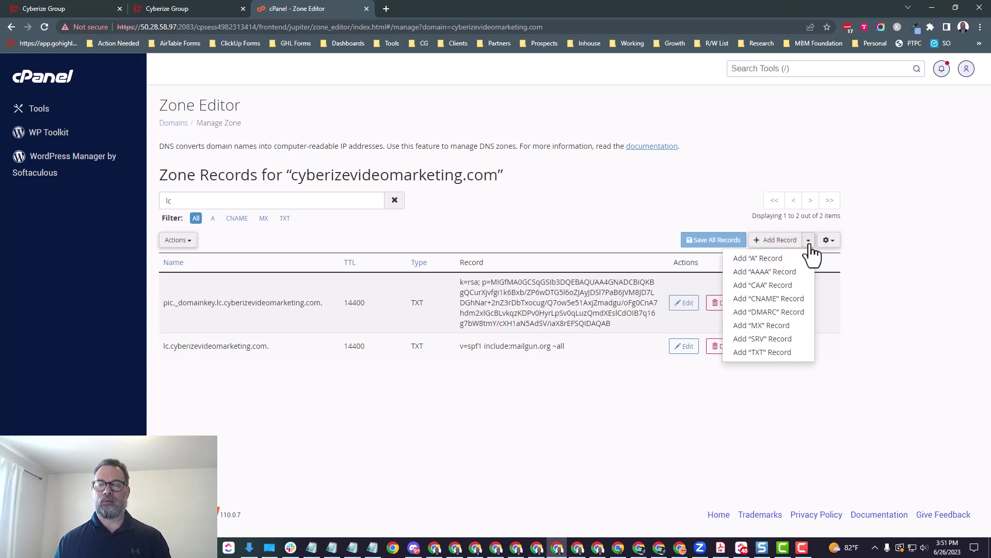
{"action": "left_click", "coordinate": [772, 298]}
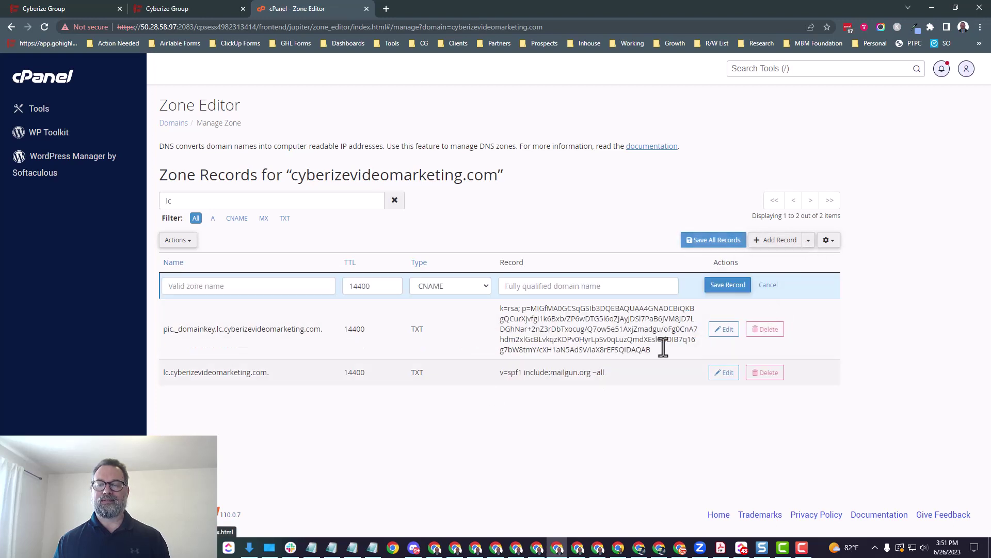
{"action": "left_click", "coordinate": [238, 282]}
{"action": "left_click", "coordinate": [196, 316]}
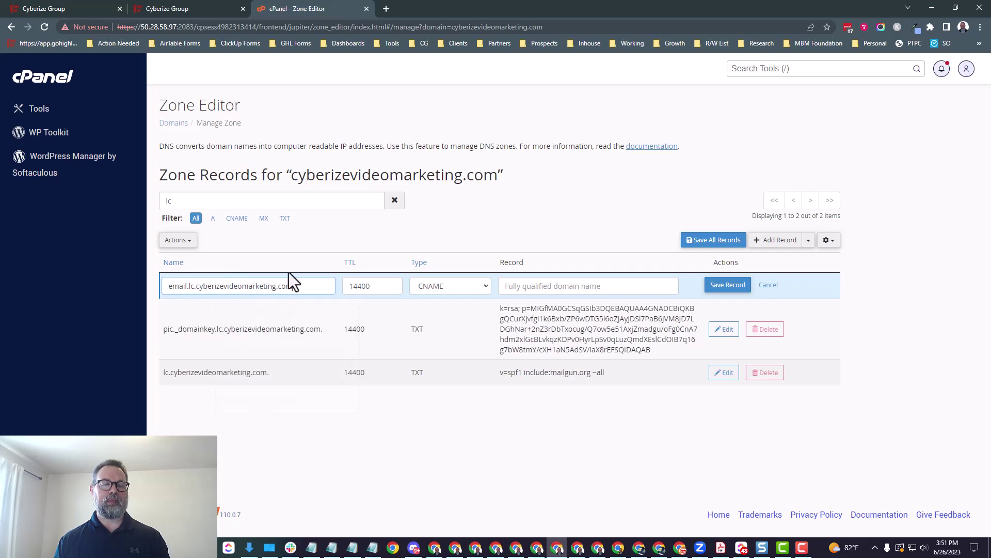
Point the CNAME record to mailgun.org, copied from GoHighLevel, and save it
{"action": "left_click", "coordinate": [212, 2]}
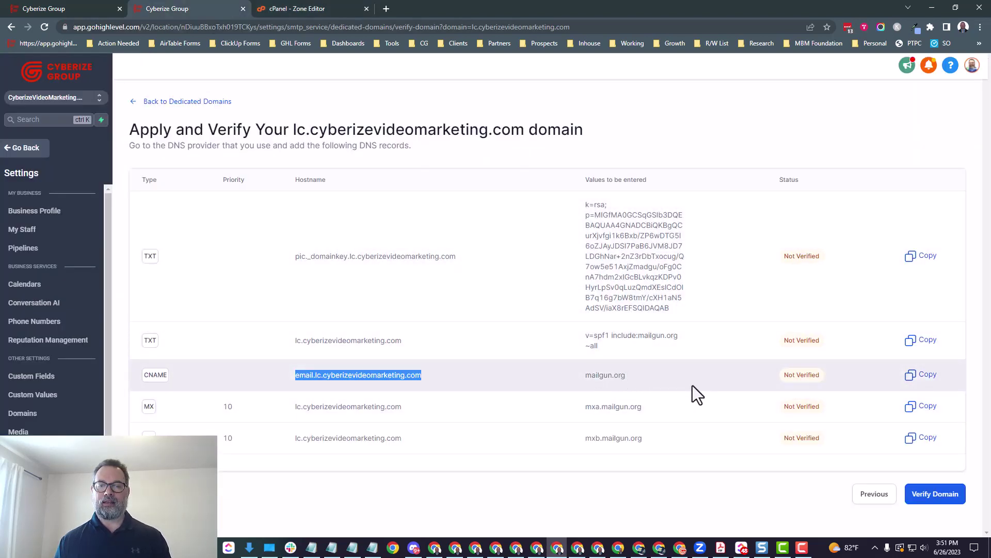
{"action": "left_click", "coordinate": [922, 375]}
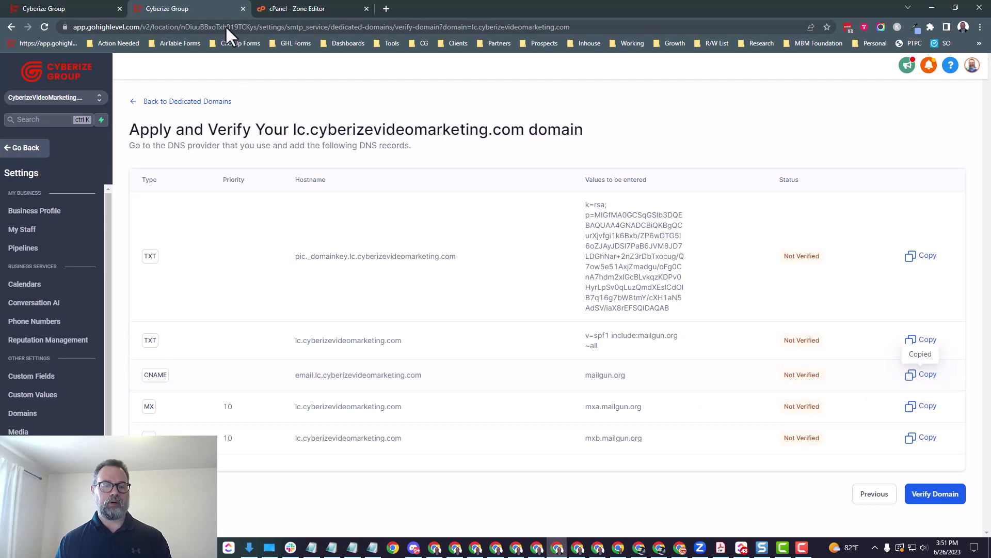
{"action": "left_click", "coordinate": [284, 4]}
{"action": "left_click", "coordinate": [541, 285]}
{"action": "key", "text": "ctrl+v"}
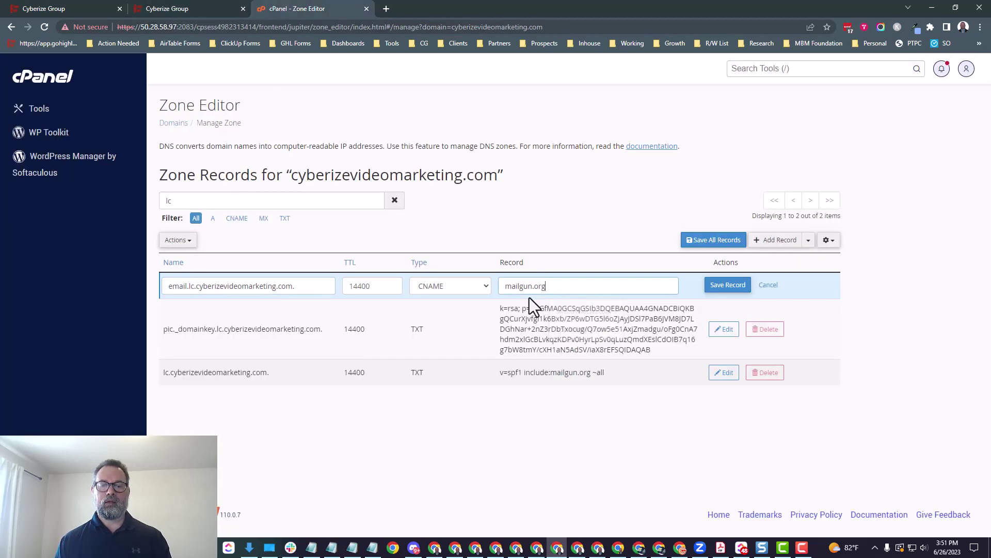
{"action": "left_click", "coordinate": [726, 287]}
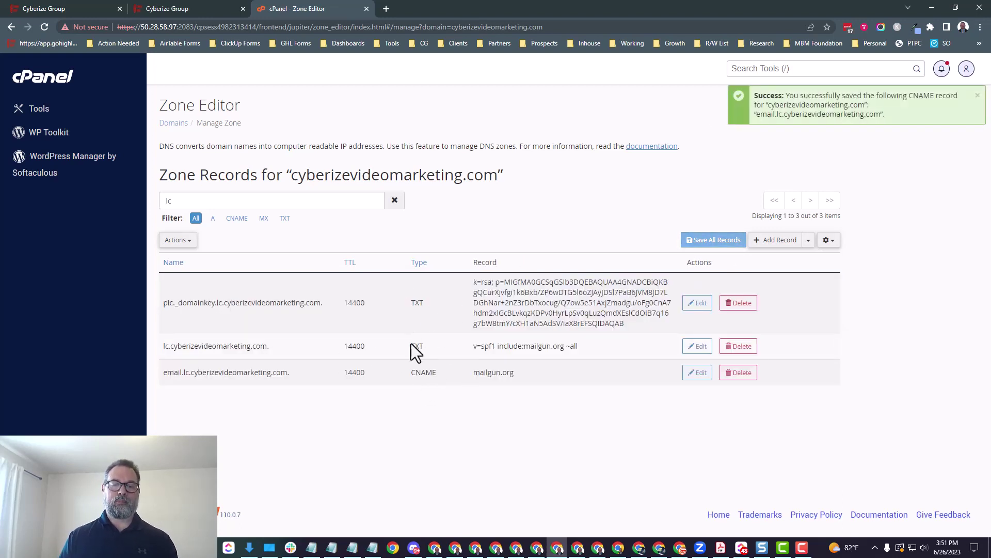
Start an MX record for lc.cyberizevideomarketing.com with priority 10
{"action": "left_click", "coordinate": [192, 5]}
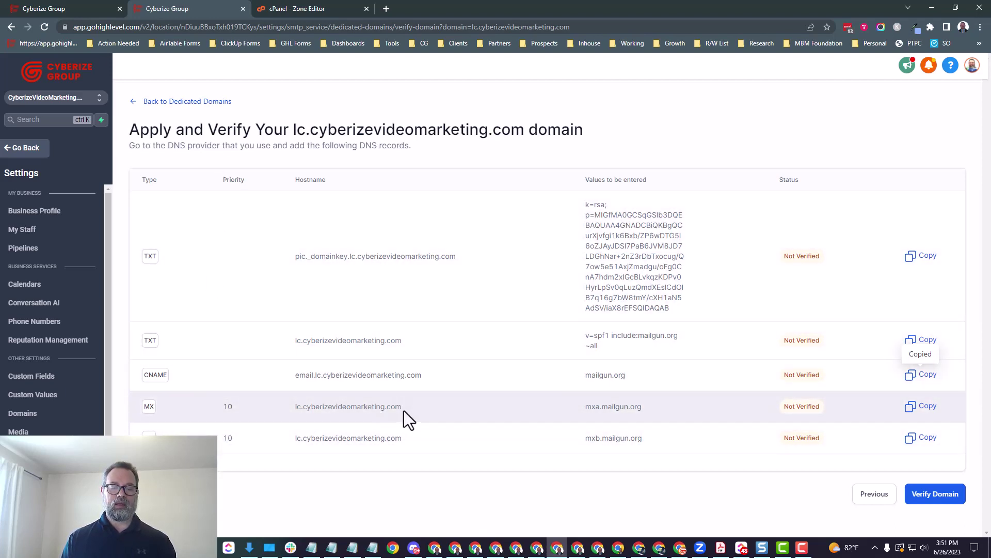
{"action": "left_click_drag", "start_coordinate": [403, 410], "coordinate": [294, 410]}
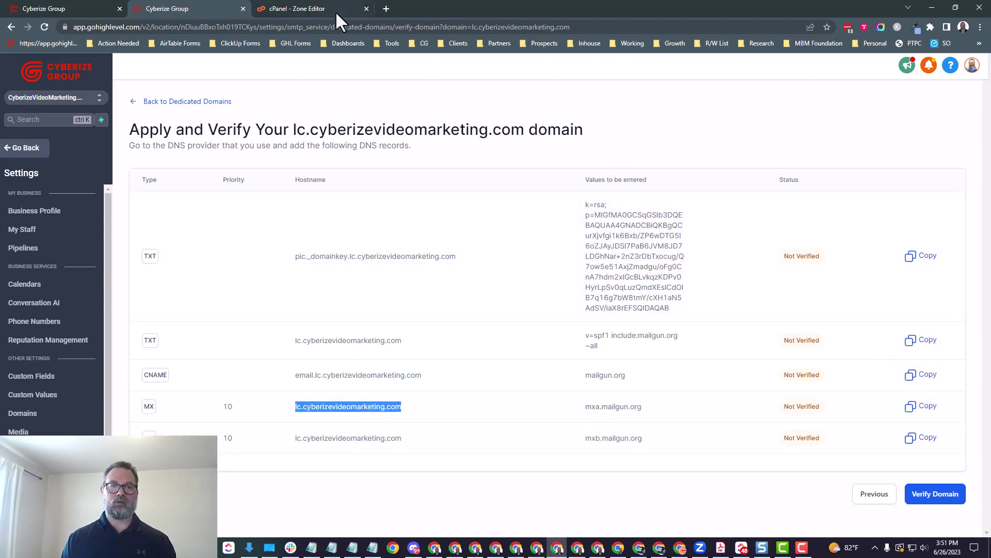
{"action": "left_click", "coordinate": [331, 7]}
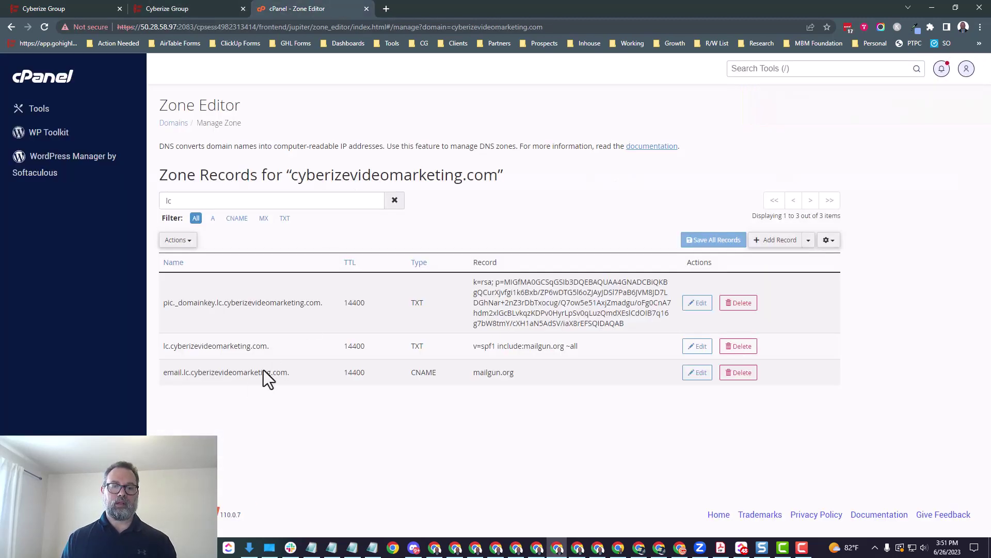
{"action": "left_click", "coordinate": [809, 240]}
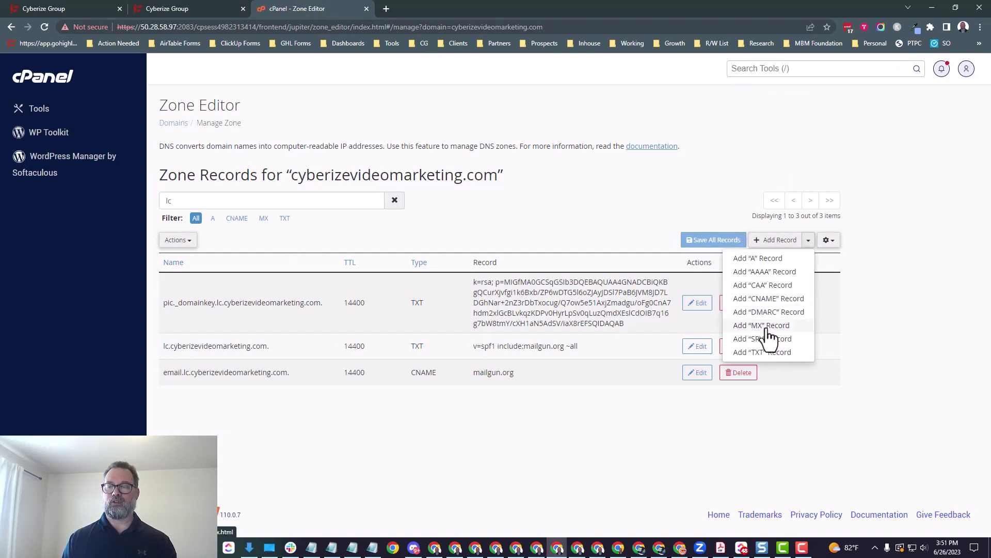
{"action": "left_click", "coordinate": [762, 325]}
{"action": "left_click", "coordinate": [262, 295]}
{"action": "left_click", "coordinate": [216, 330]}
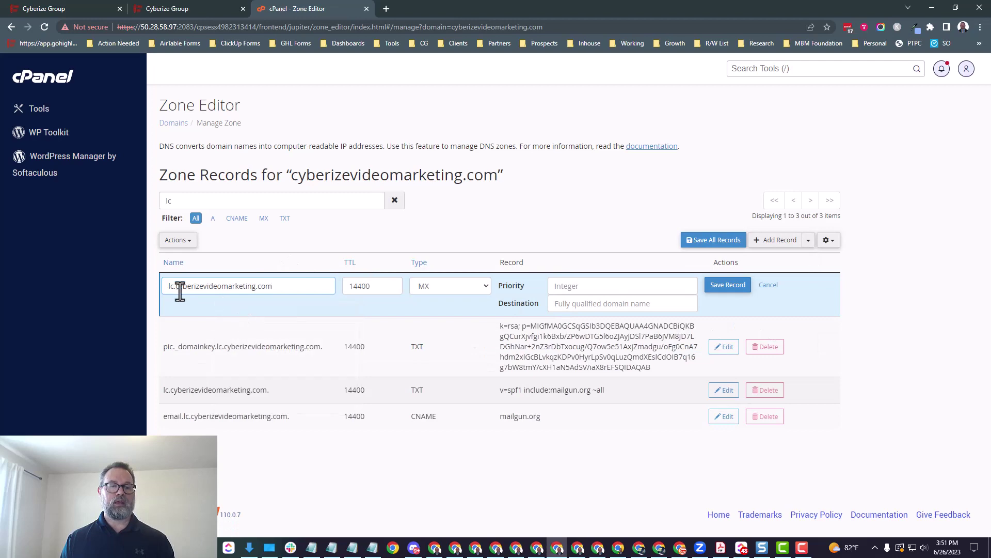
{"action": "left_click", "coordinate": [591, 287]}
{"action": "type", "text": "10"}
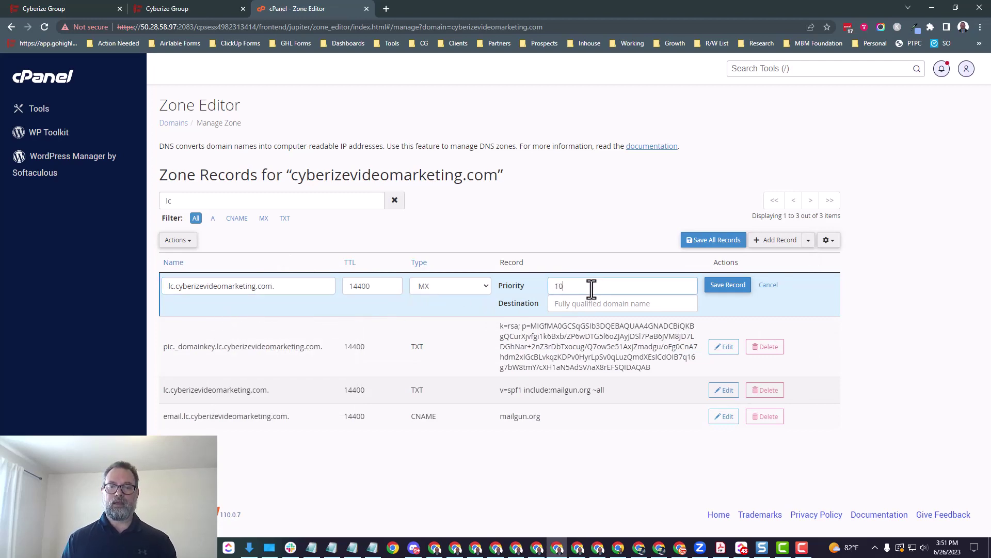
Set that MX record's destination to mxa.mailgun.org and save it
{"action": "left_click", "coordinate": [193, 4]}
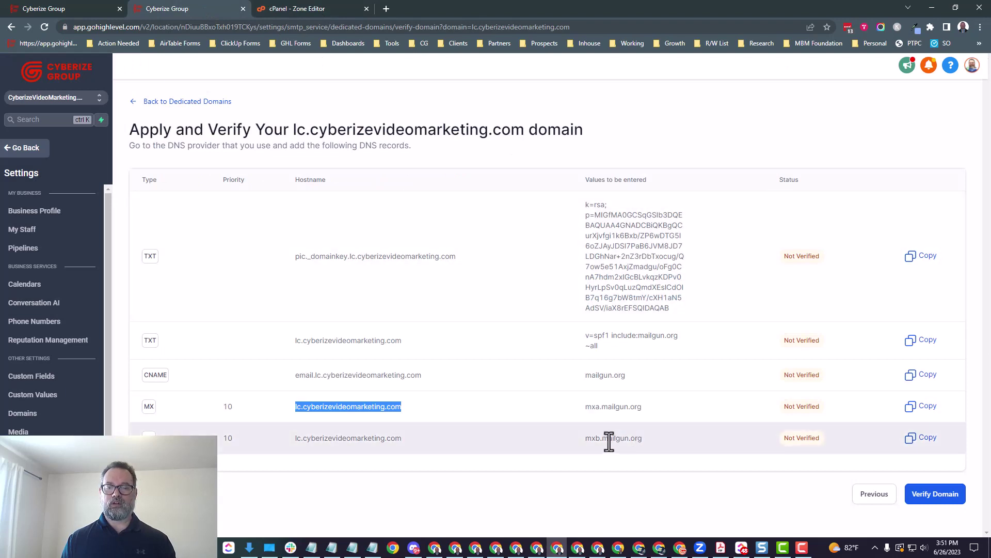
{"action": "left_click", "coordinate": [929, 407]}
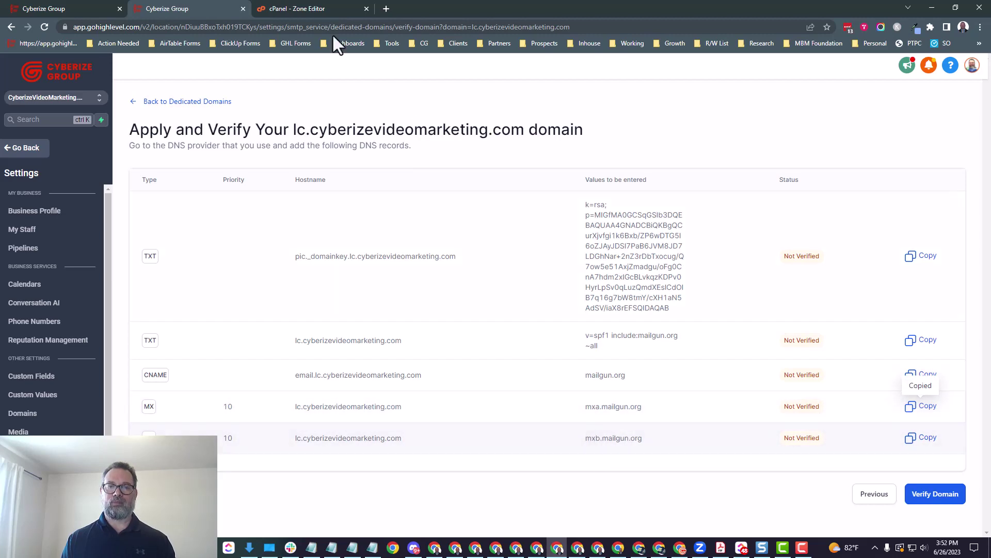
{"action": "left_click", "coordinate": [320, 9]}
{"action": "left_click", "coordinate": [583, 304]}
{"action": "key", "text": "ctrl+v"}
{"action": "left_click", "coordinate": [723, 287]}
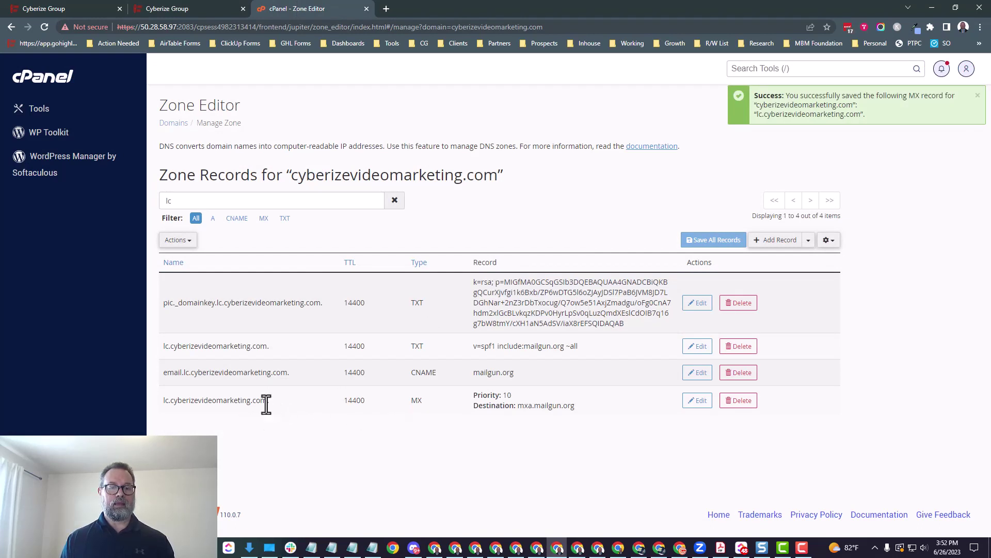
Start a second MX record for lc.cyberizevideomarketing.com, also priority 10
{"action": "left_click_drag", "start_coordinate": [266, 404], "coordinate": [160, 411]}
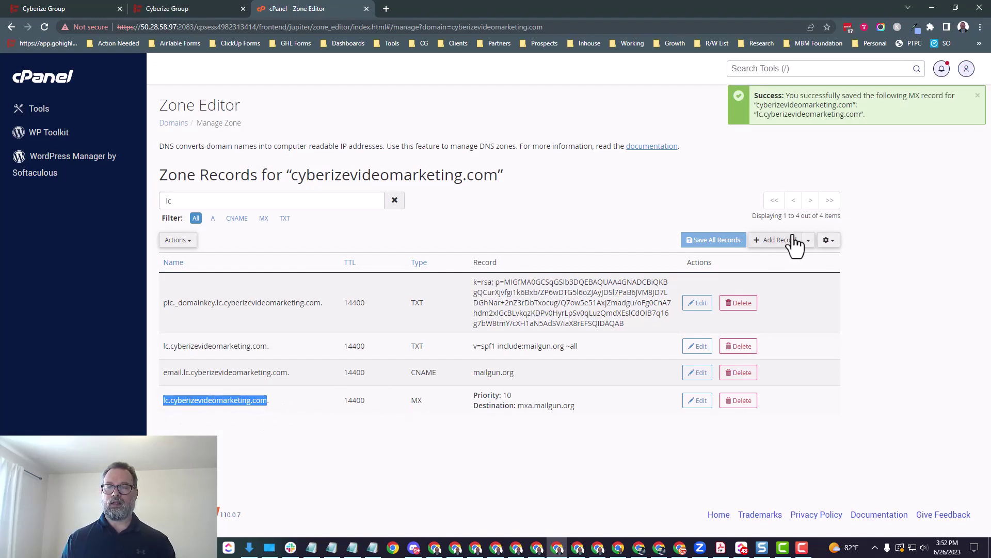
{"action": "left_click", "coordinate": [809, 241]}
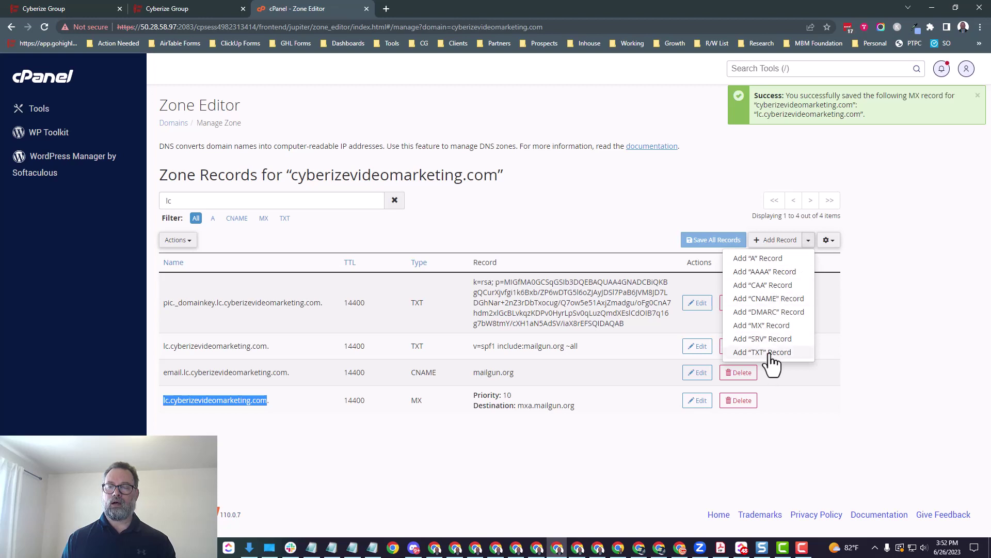
{"action": "left_click", "coordinate": [764, 325]}
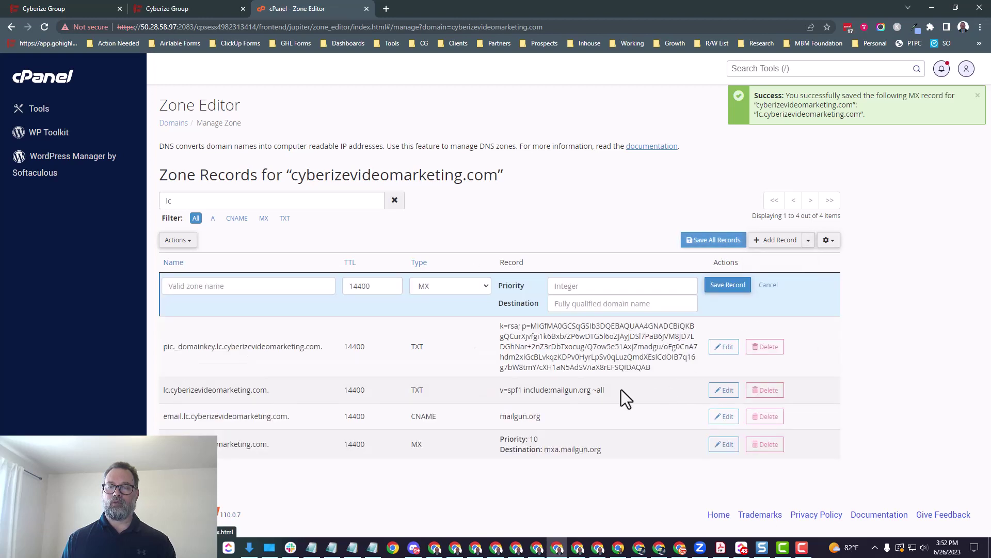
{"action": "left_click", "coordinate": [237, 285]}
{"action": "key", "text": "ctrl+v"}
{"action": "left_click", "coordinate": [584, 286]}
{"action": "type", "text": "10"}
Point the second MX record to mxb.mailgun.org and save it
{"action": "left_click", "coordinate": [150, 9]}
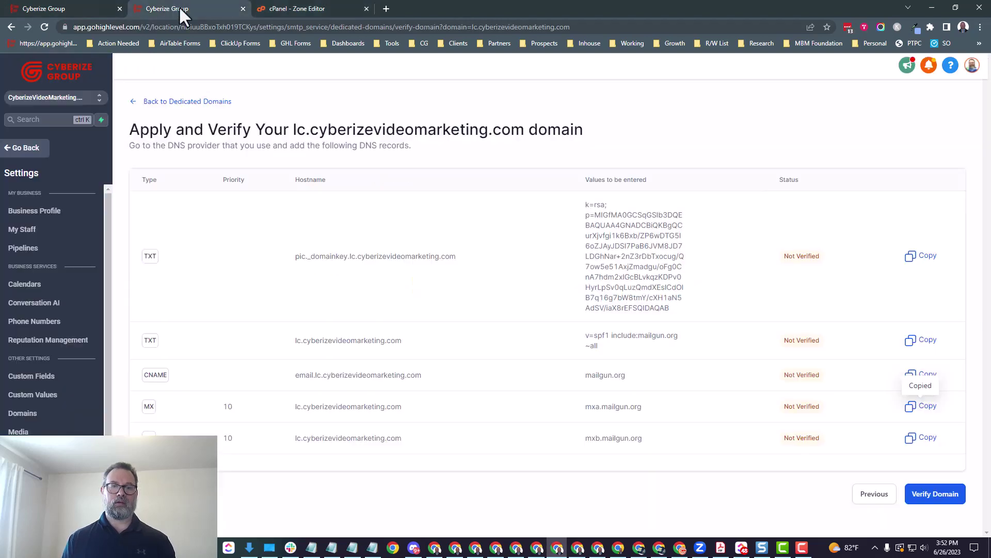
{"action": "left_click", "coordinate": [921, 438]}
{"action": "left_click", "coordinate": [320, 7]}
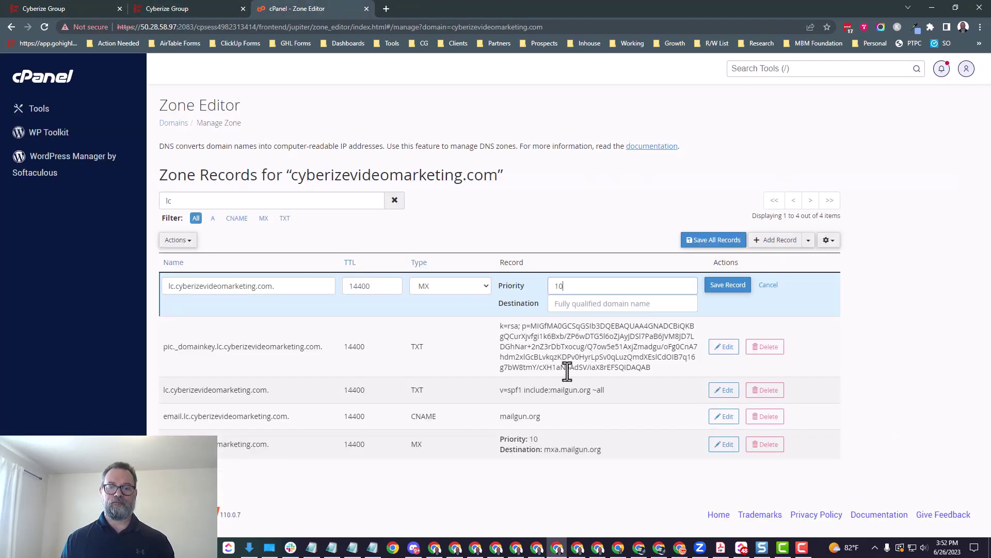
{"action": "left_click", "coordinate": [576, 306]}
{"action": "key", "text": "ctrl+v"}
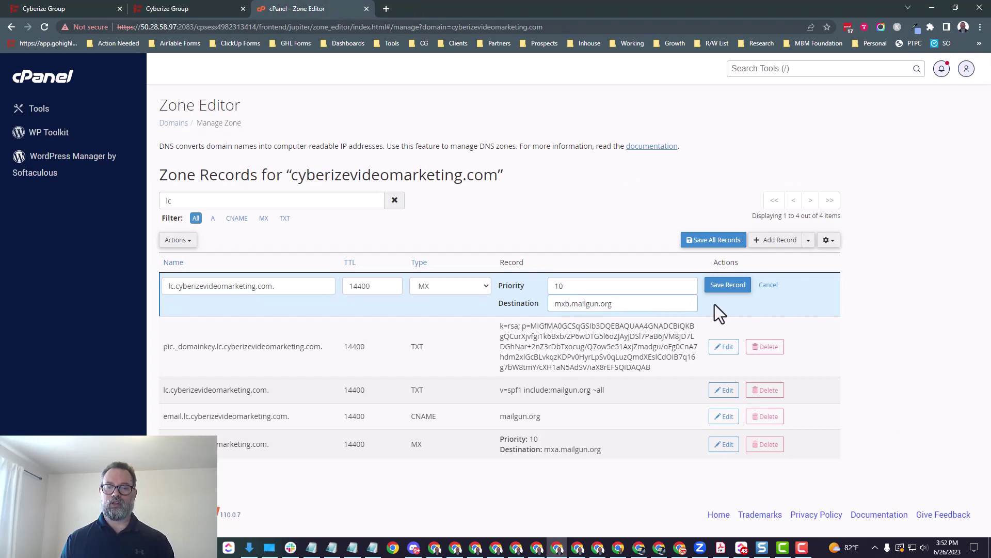
{"action": "left_click", "coordinate": [725, 287]}
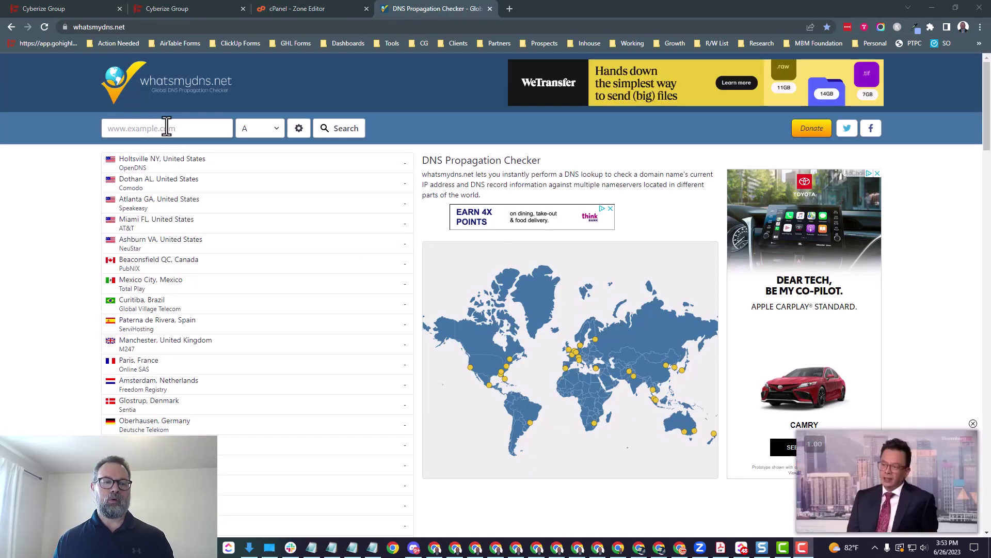
Check CNAME propagation for lc.cyberizevideomarketing.com on whatsmydns.net
{"action": "left_click", "coordinate": [166, 128]}
{"action": "left_click", "coordinate": [164, 155]}
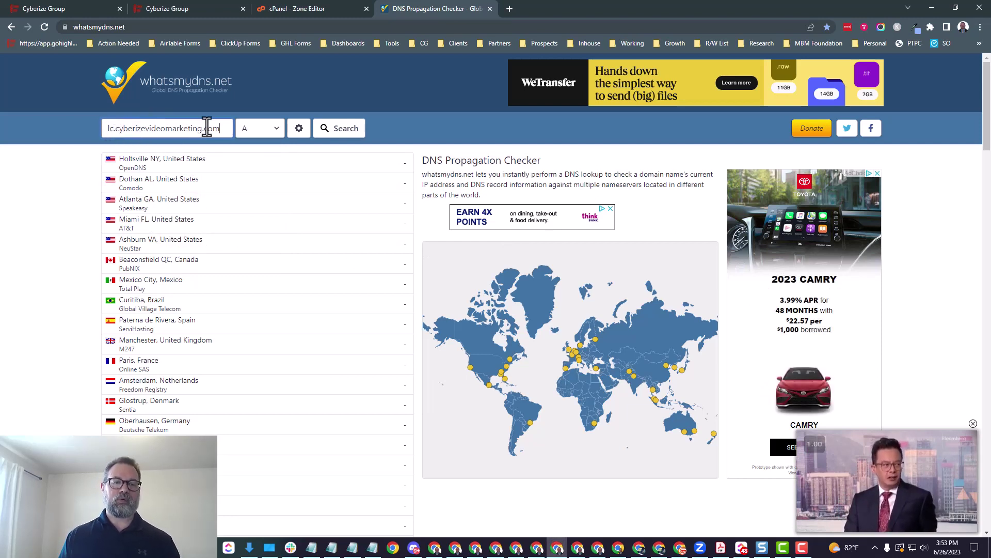
{"action": "left_click", "coordinate": [263, 129]}
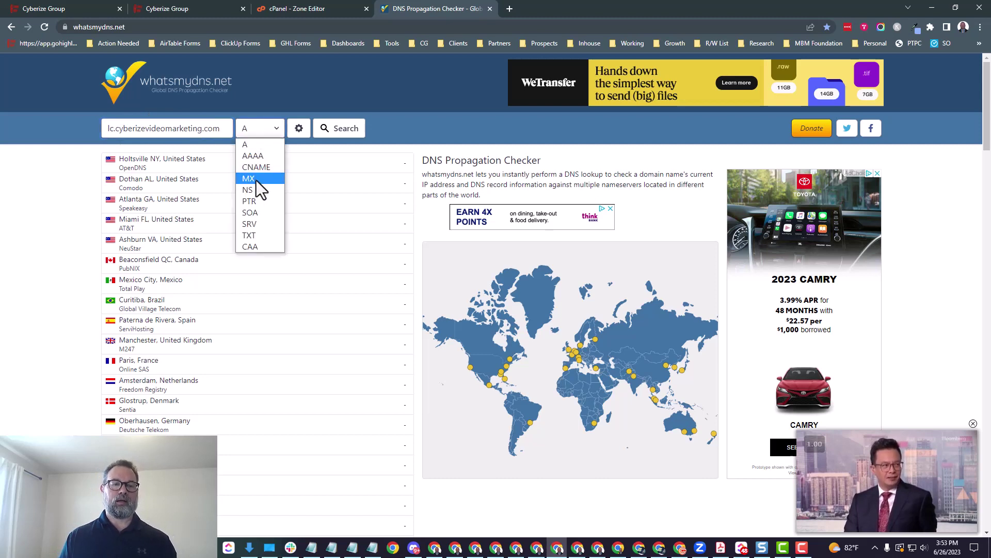
{"action": "left_click", "coordinate": [262, 169]}
{"action": "left_click", "coordinate": [332, 132]}
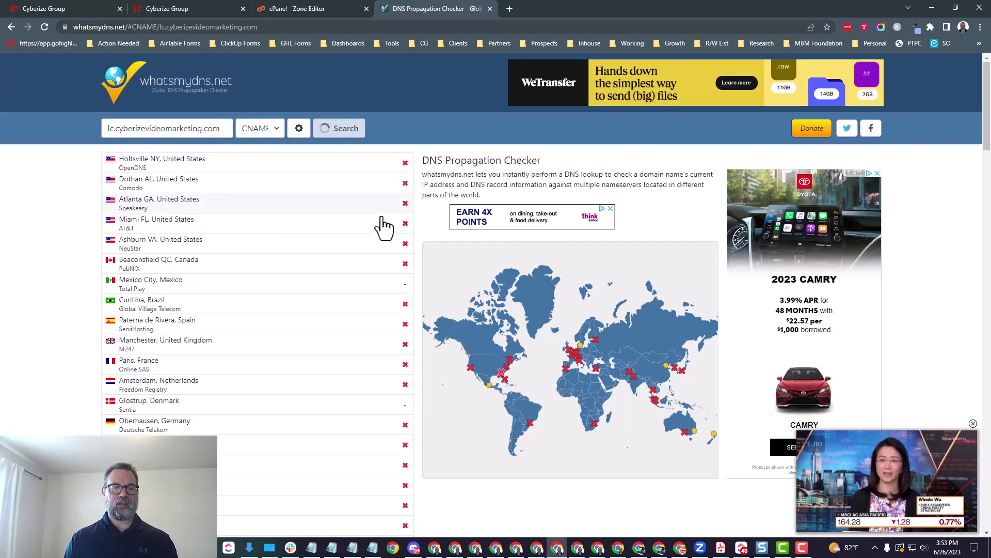
{"action": "left_click_drag", "start_coordinate": [382, 295], "coordinate": [381, 356]}
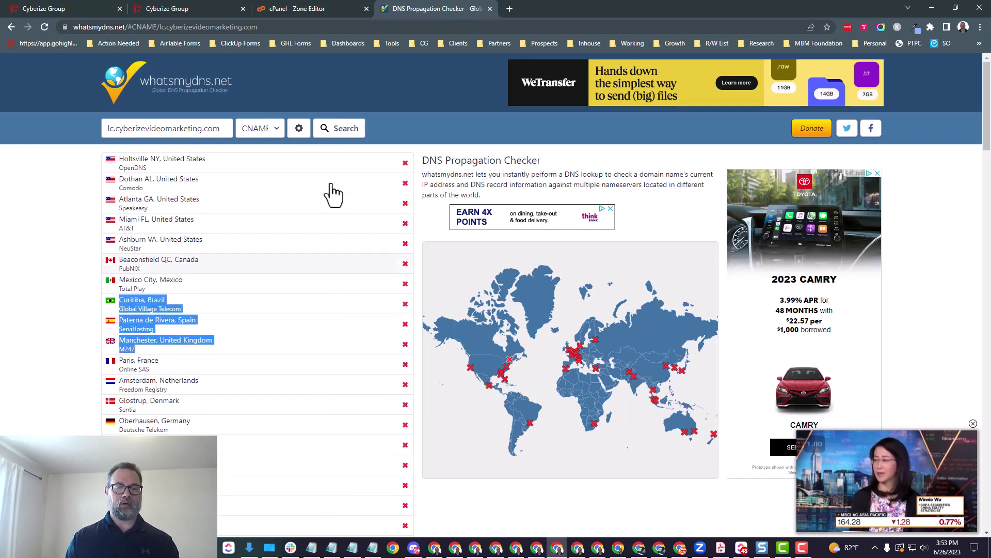
Repeat the propagation lookup for the MX and TXT records
{"action": "left_click", "coordinate": [260, 128]}
{"action": "left_click", "coordinate": [269, 182]}
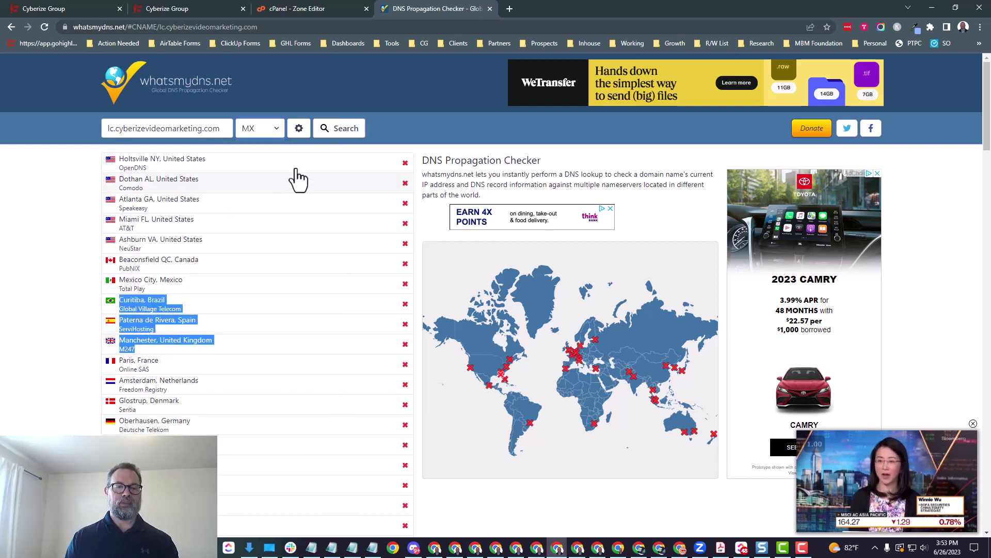
{"action": "left_click", "coordinate": [342, 130]}
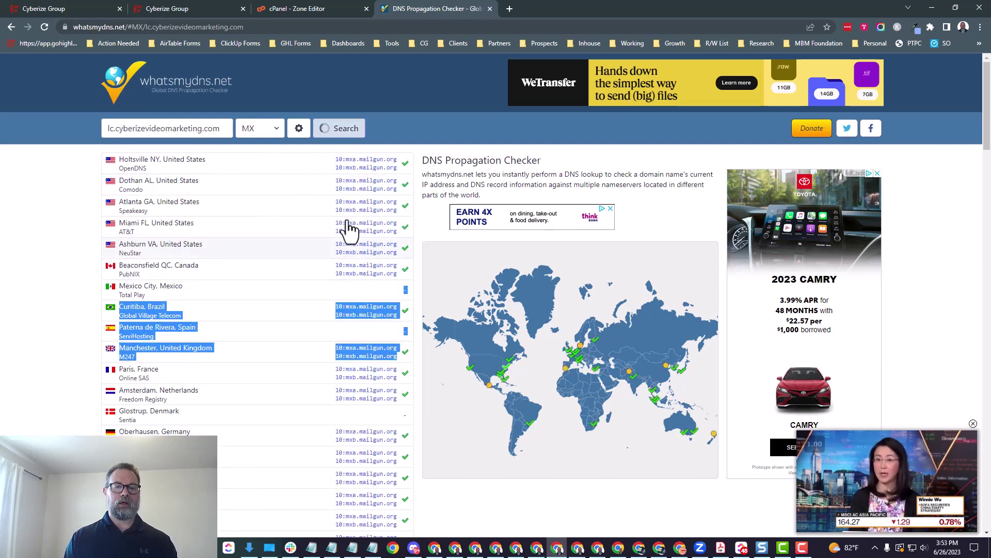
{"action": "left_click", "coordinate": [264, 131]}
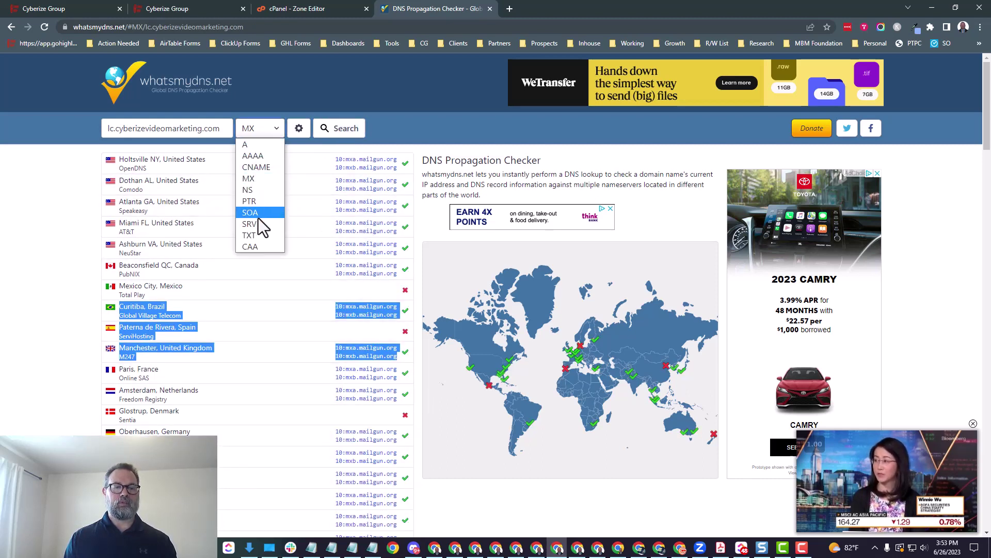
{"action": "left_click", "coordinate": [251, 235]}
{"action": "left_click", "coordinate": [336, 130]}
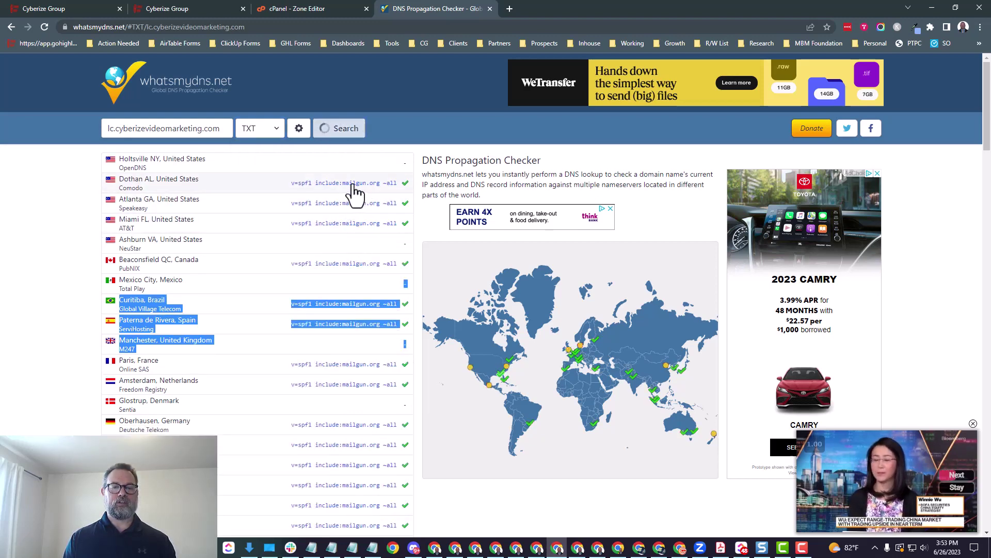
{"action": "left_click", "coordinate": [12, 268]}
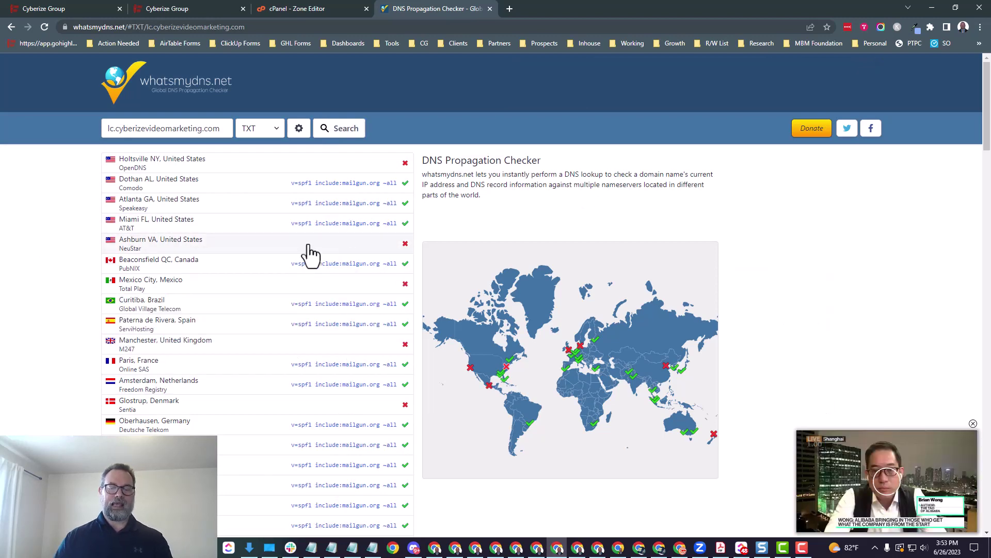
Re-run Verify Domain until all five DNS records pass and lc.cyberizevideomarketing.com turns Active
{"action": "left_click", "coordinate": [291, 7]}
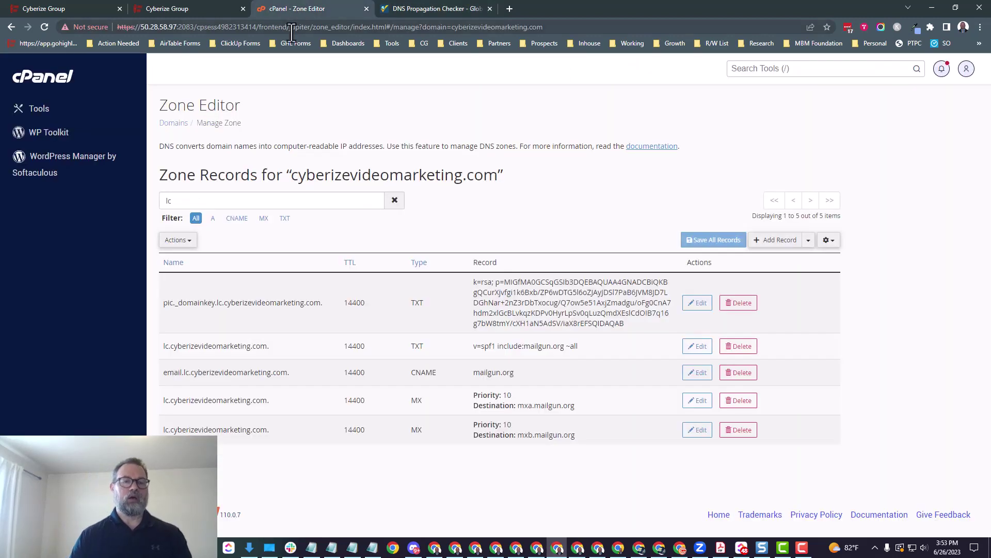
{"action": "left_click", "coordinate": [177, 9]}
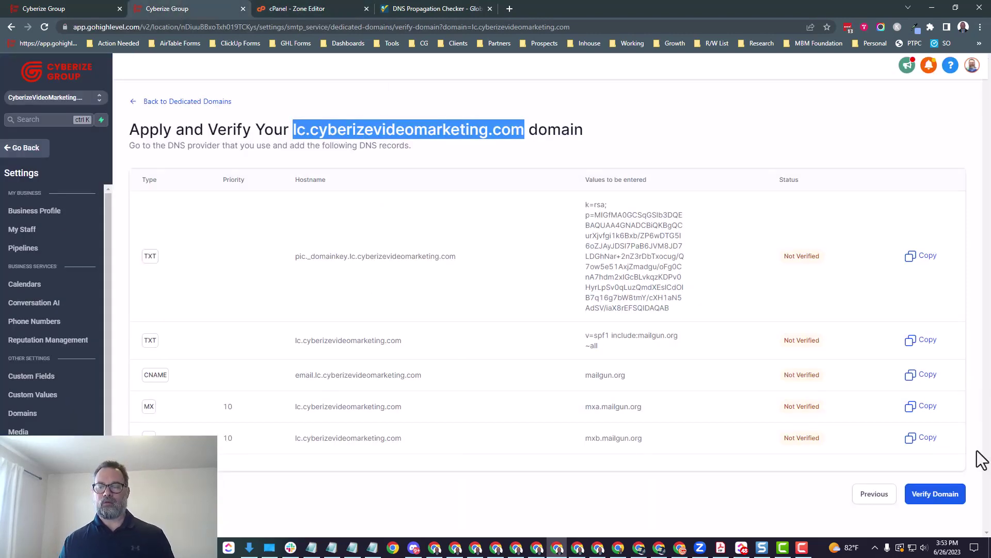
{"action": "left_click", "coordinate": [936, 495]}
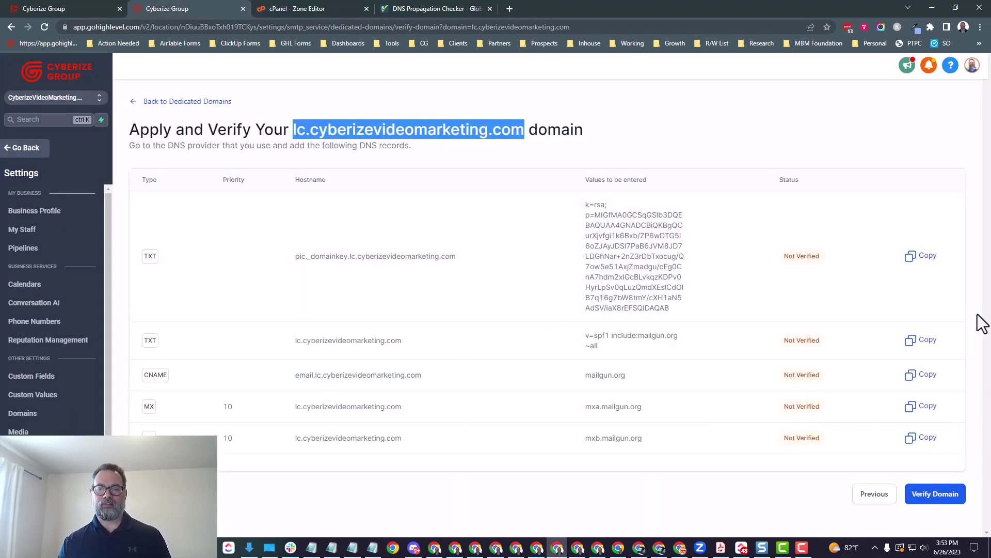
{"action": "left_click", "coordinate": [932, 497]}
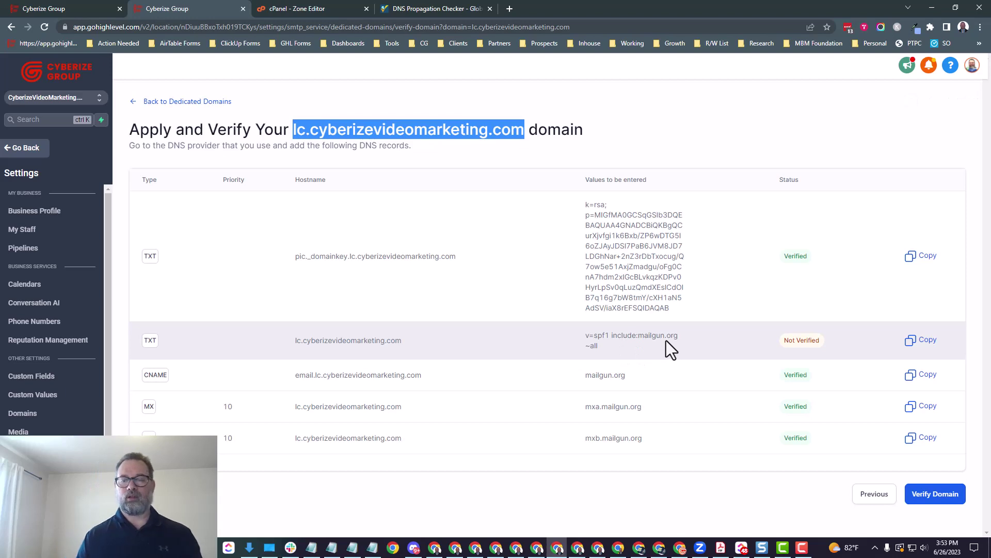
{"action": "left_click", "coordinate": [925, 494]}
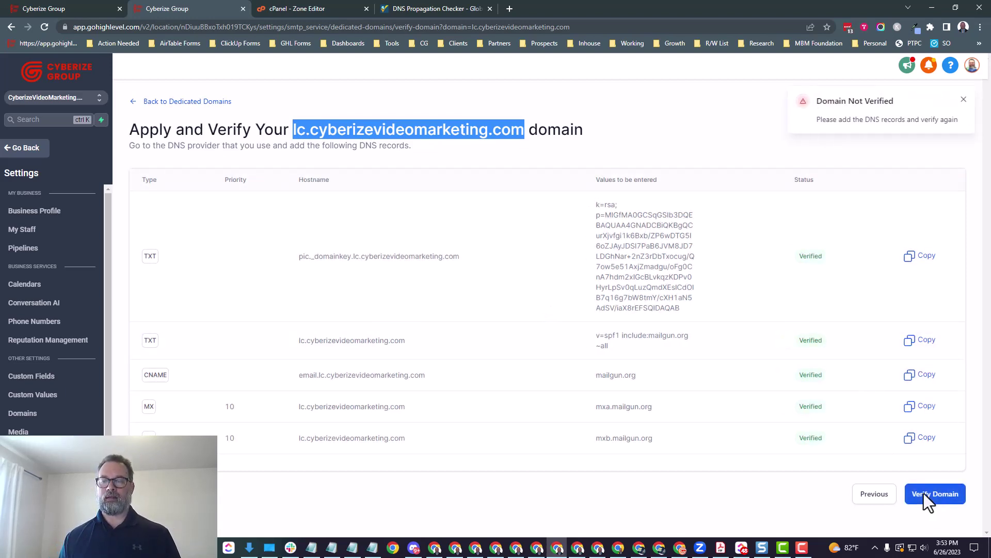
{"action": "left_click", "coordinate": [962, 100]}
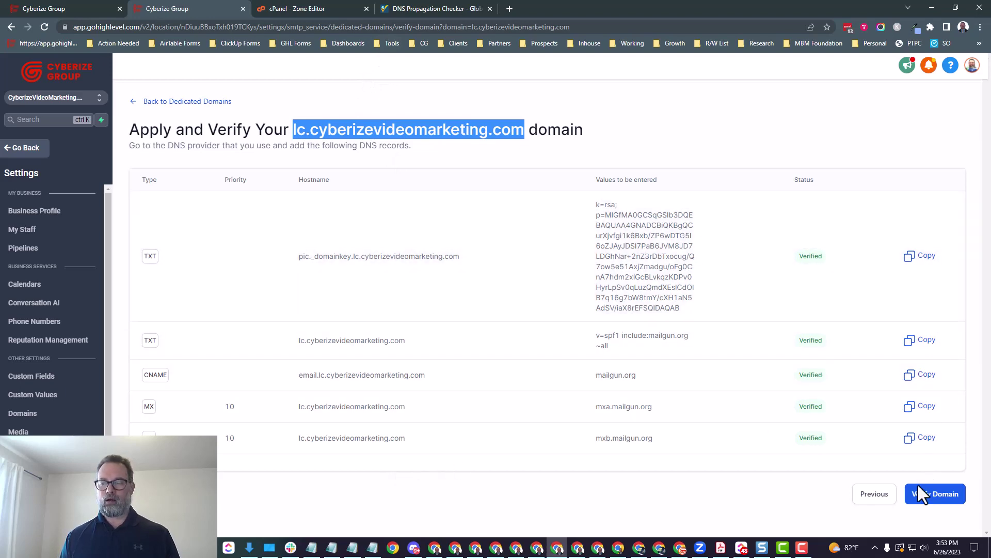
{"action": "left_click", "coordinate": [926, 501]}
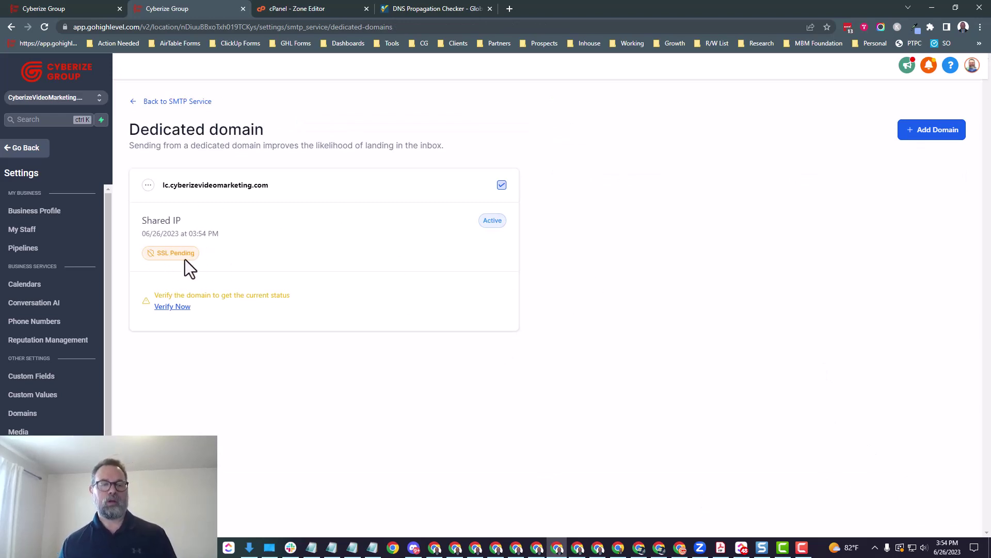
{"action": "left_click", "coordinate": [306, 4]}
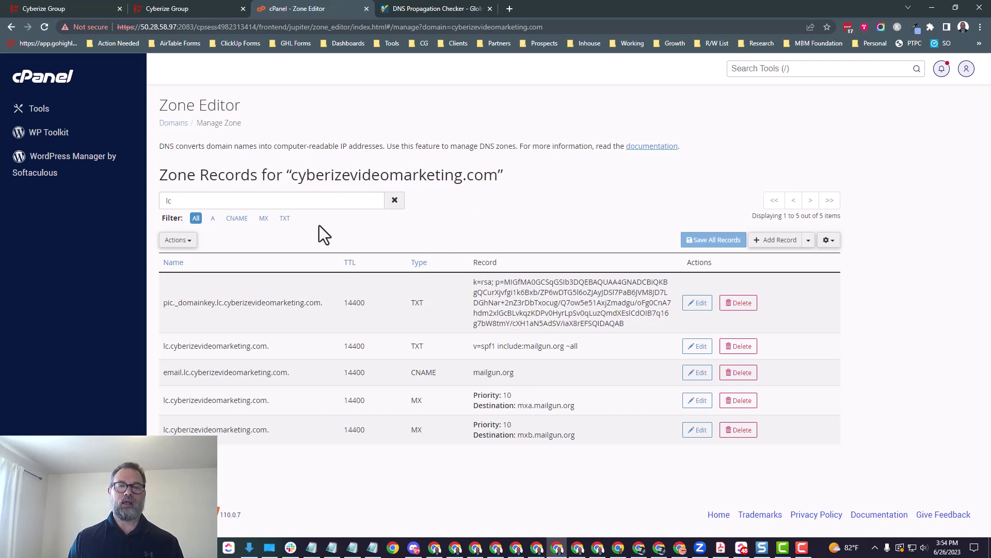
{"action": "left_click", "coordinate": [417, 7]}
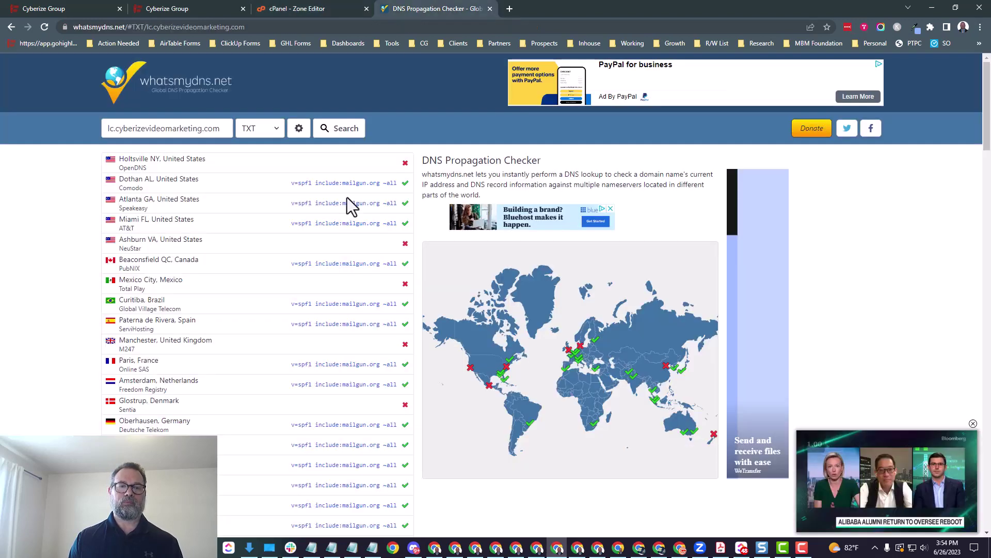
{"action": "left_click", "coordinate": [199, 7]}
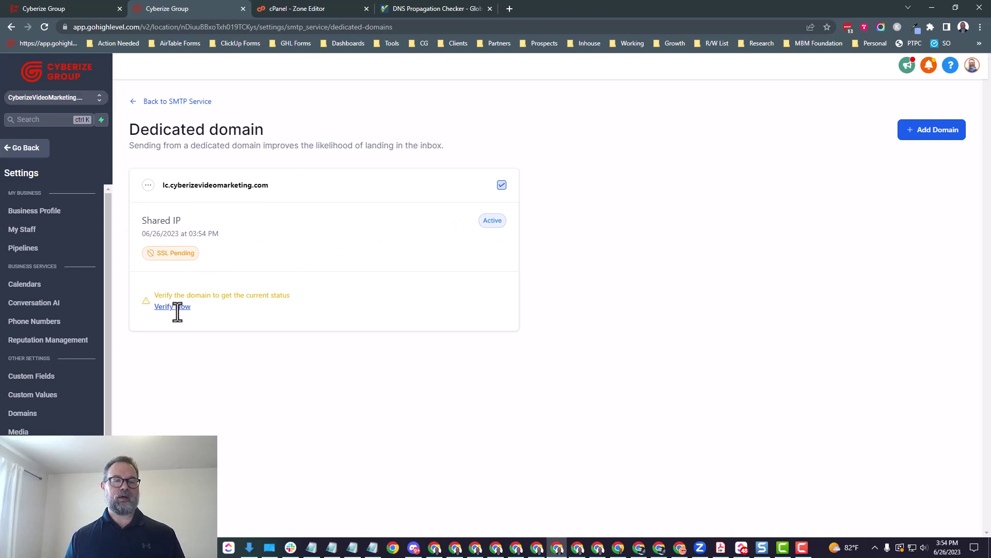
Re-verify lc.cyberizevideomarketing.com so its SSL certificate shows as Issued
{"action": "left_click", "coordinate": [173, 307]}
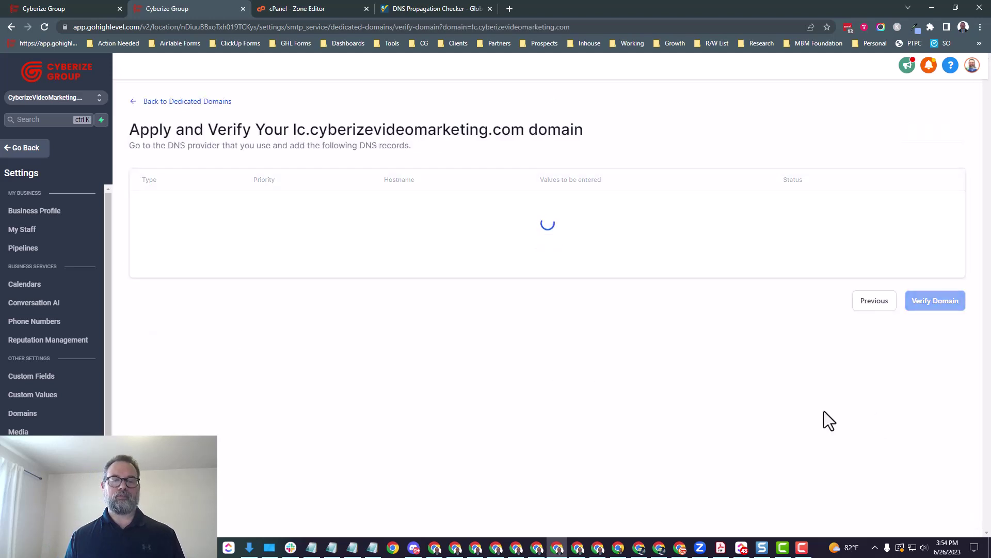
{"action": "left_click", "coordinate": [932, 499]}
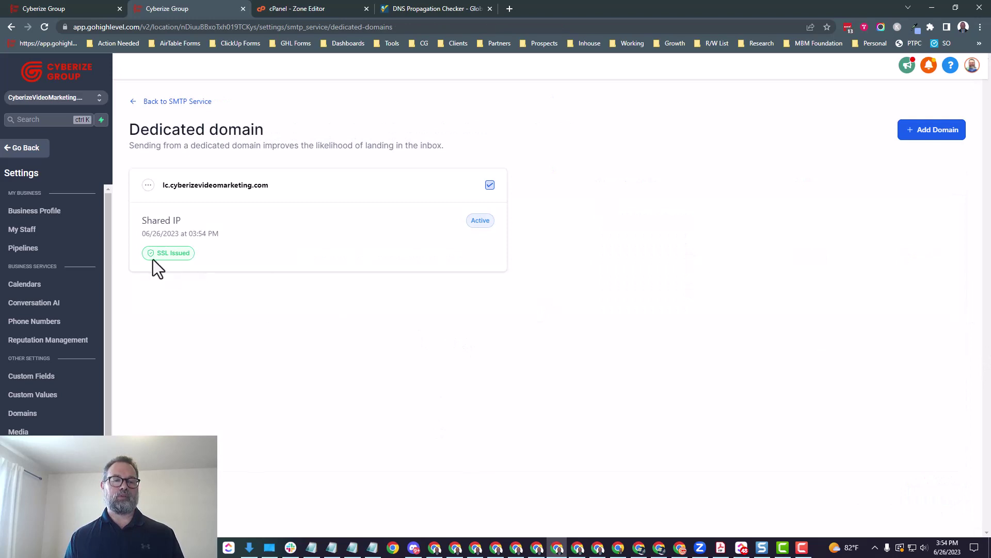